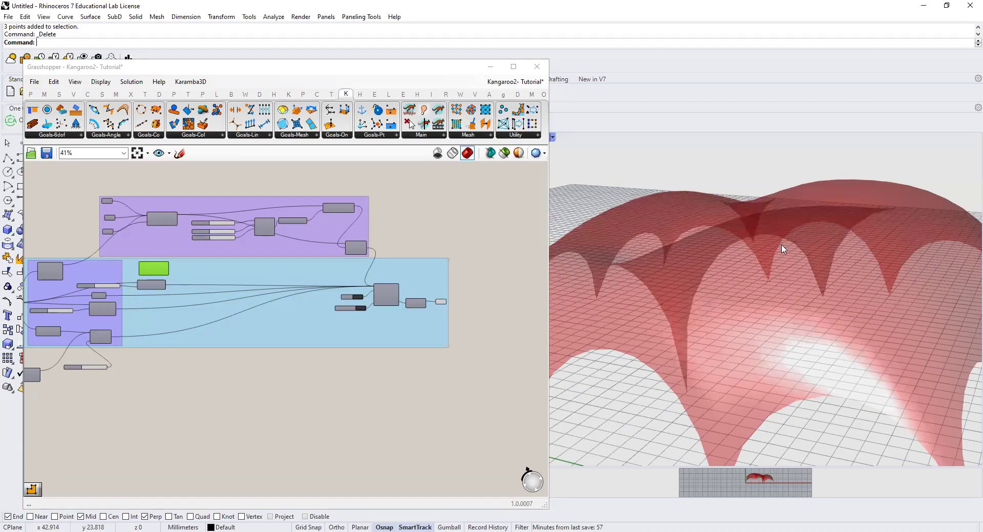
- Examine the mesh form from several angles and review the definition from the base rectangle through the mesh corners to the Anchor component
scroll(714, 277, "down", 2)
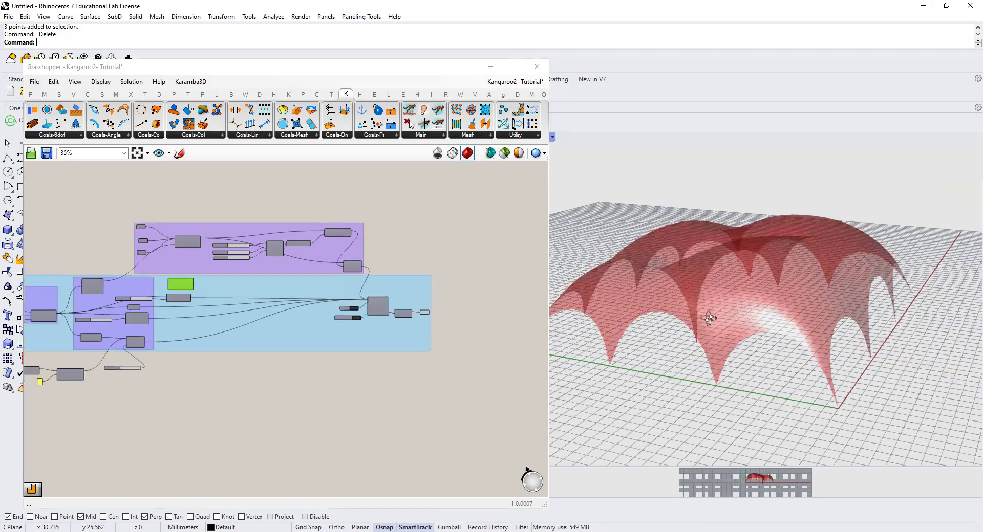
right_click_drag(709, 319, 627, 278)
right_click_drag(709, 323, 661, 351)
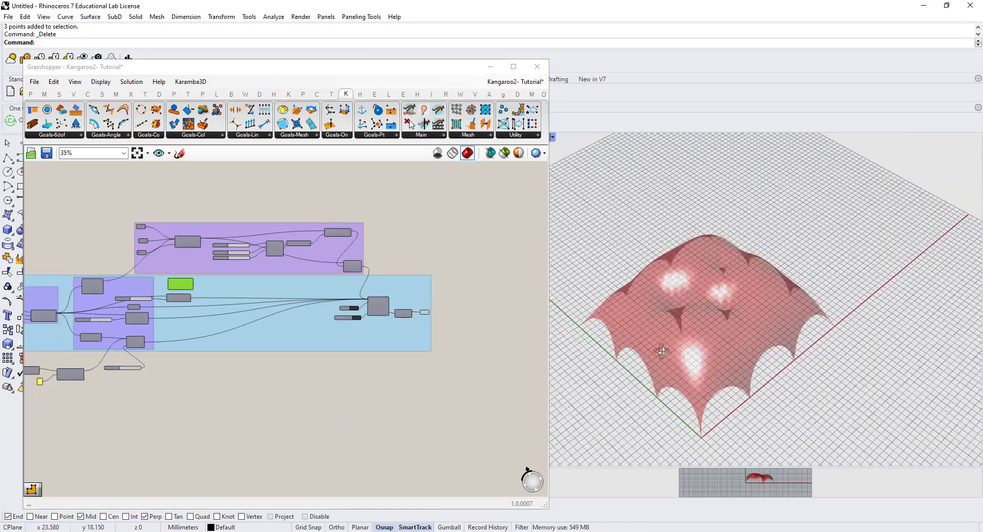
right_click_drag(707, 304, 704, 277)
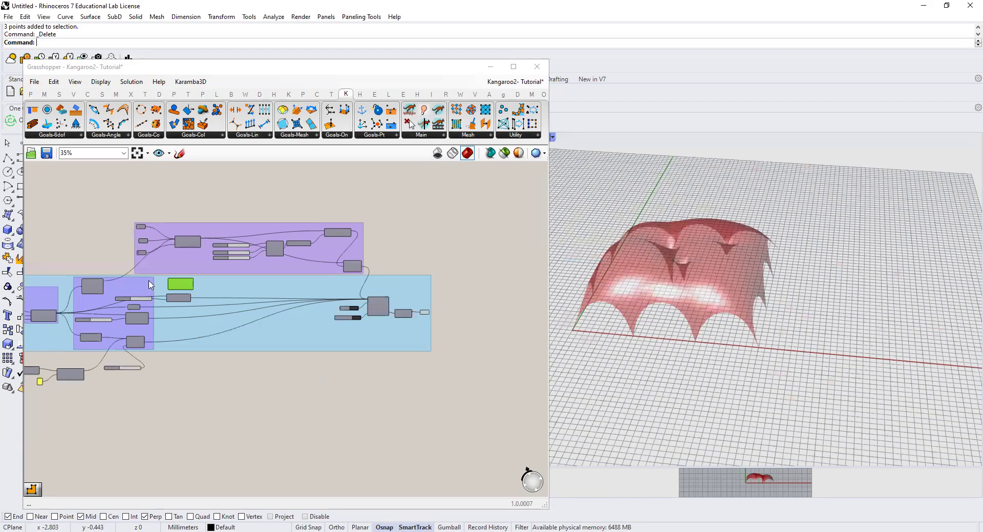
scroll(440, 333, "up", 5)
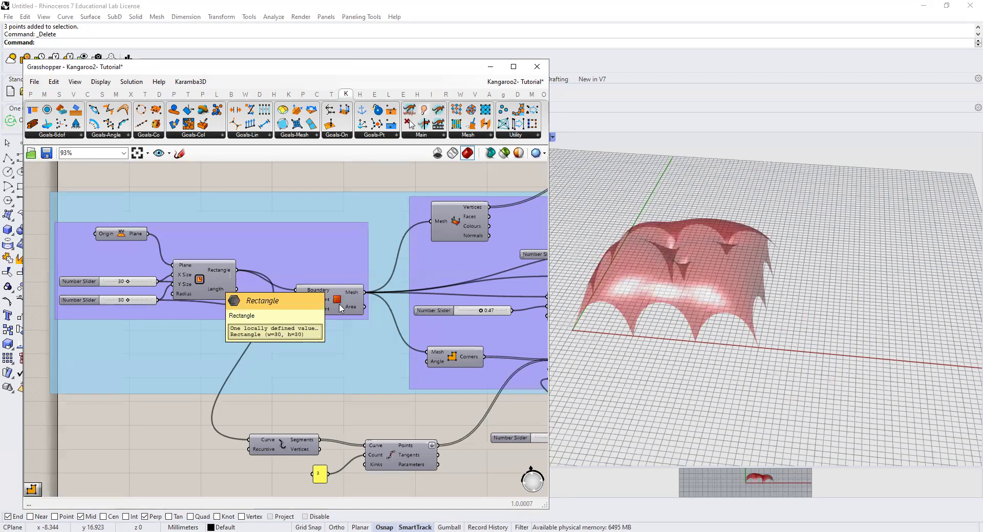
right_click_drag(334, 360, 75, 340)
right_click_drag(378, 419, 435, 406)
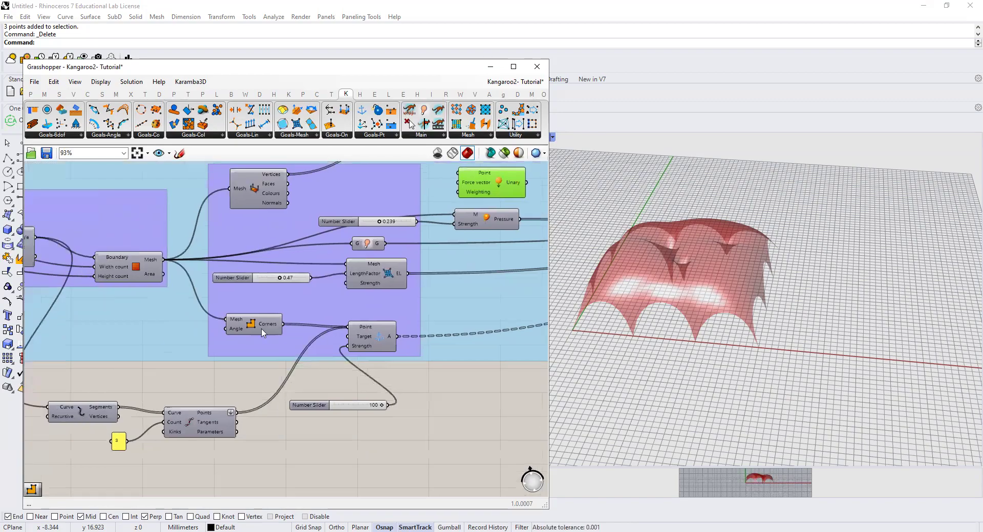
mouse_move(260, 327)
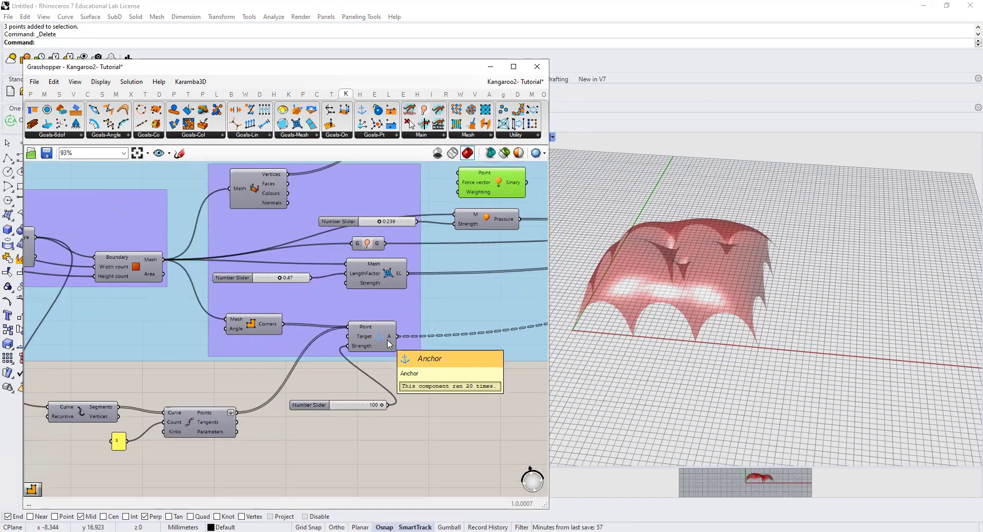
mouse_move(389, 343)
right_click_drag(281, 394, 348, 391)
mouse_move(81, 240)
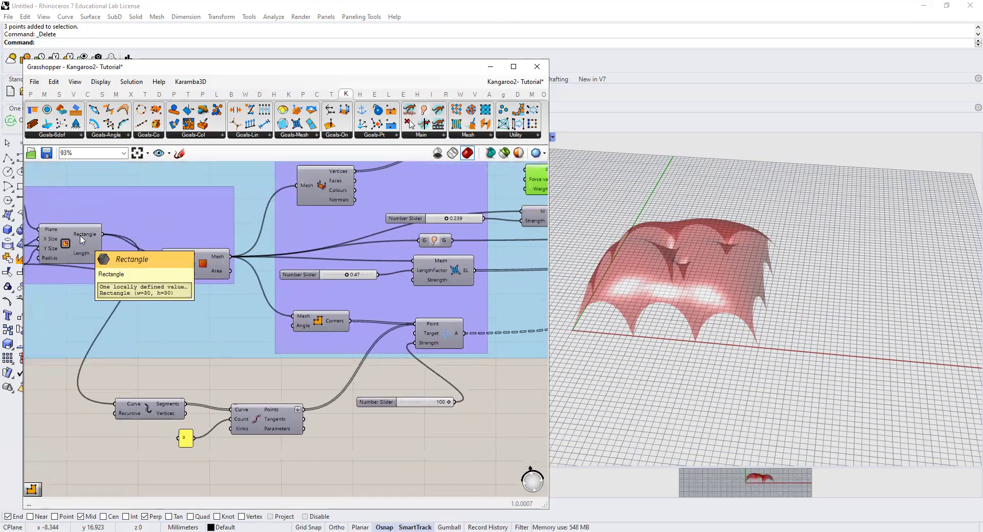
- Turn on the viewport preview of the rectangle's segment-exploding component and of the Divide Curve component
right_click(149, 415)
left_click(205, 430)
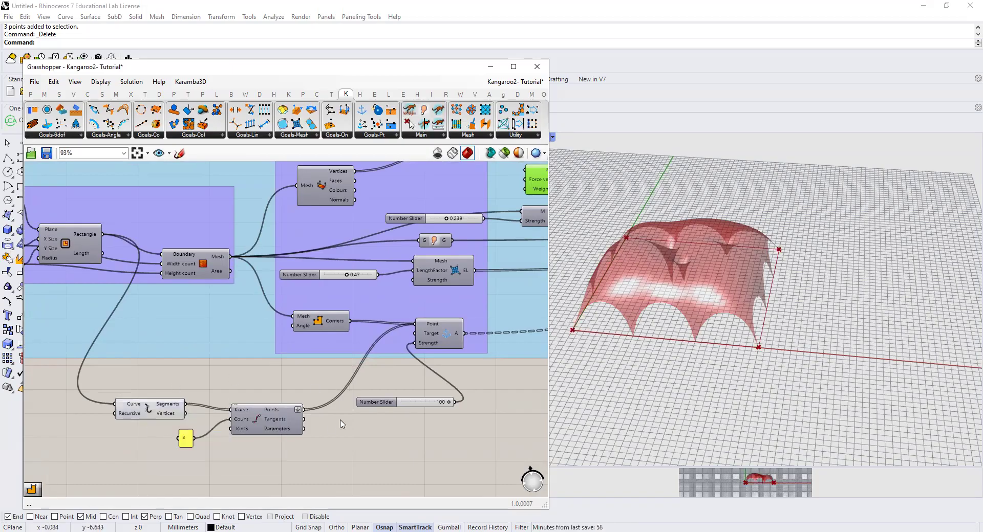
left_click(156, 413)
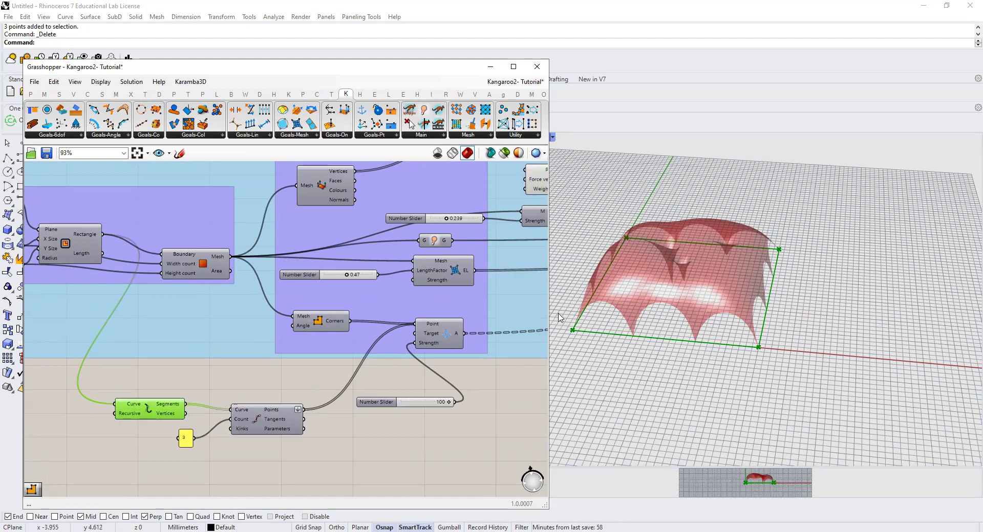
right_click(257, 419)
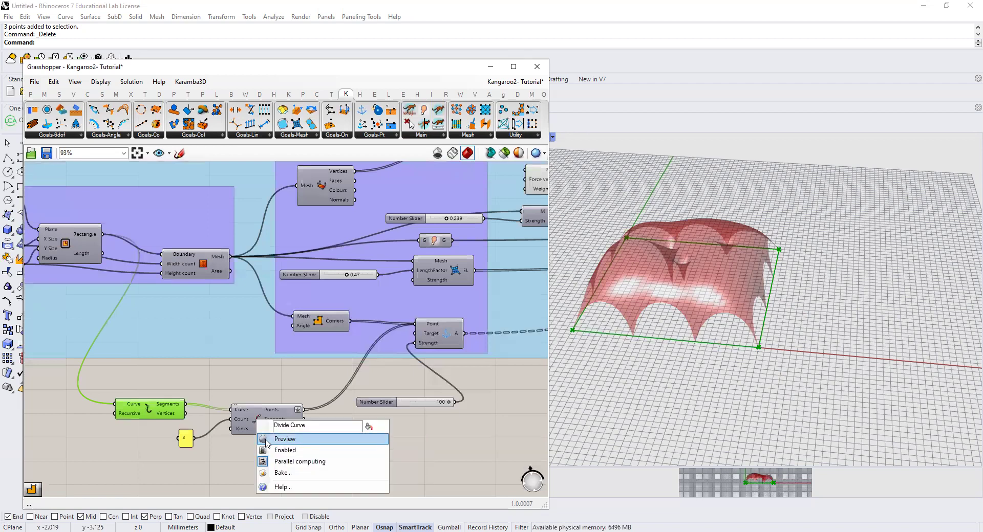
left_click(277, 437)
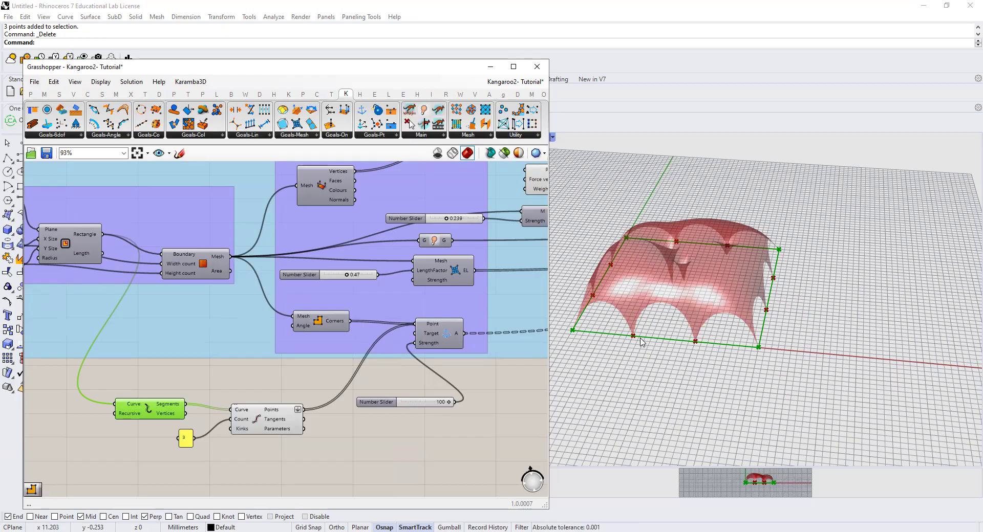
- Check the Divide Curve points and disconnect the MeshCorners output from the lower Anchor's Point input
right_click_drag(411, 439, 369, 432)
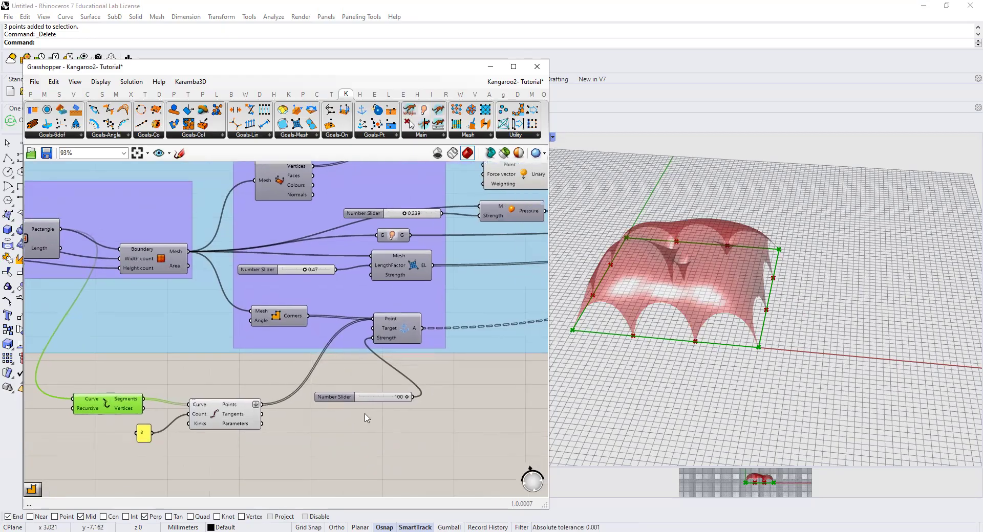
scroll(391, 320, "up", 3)
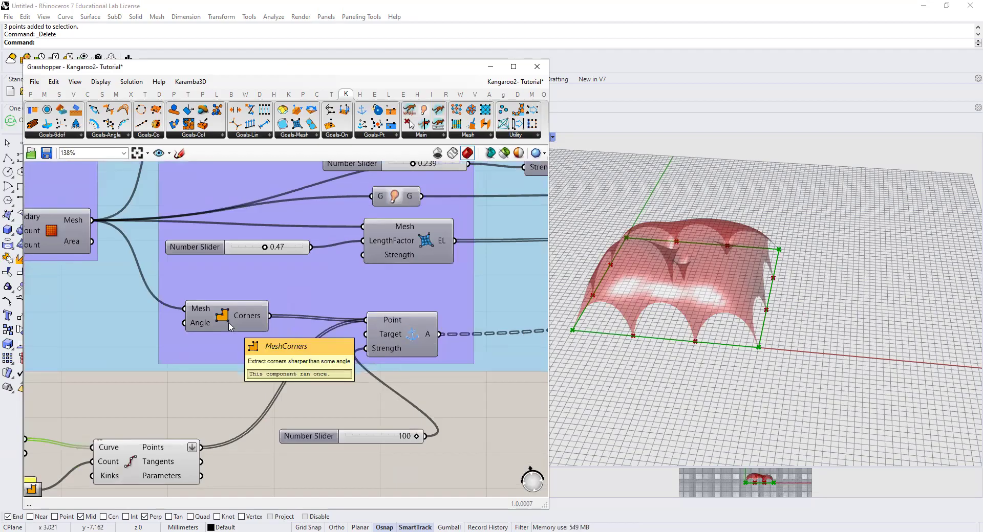
left_click(136, 472)
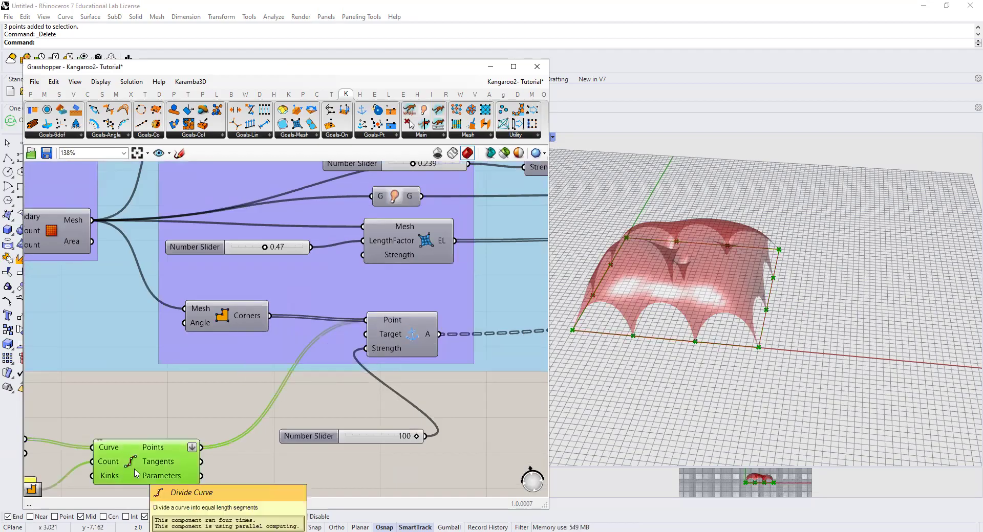
right_click_drag(157, 461, 222, 423)
mouse_move(223, 413)
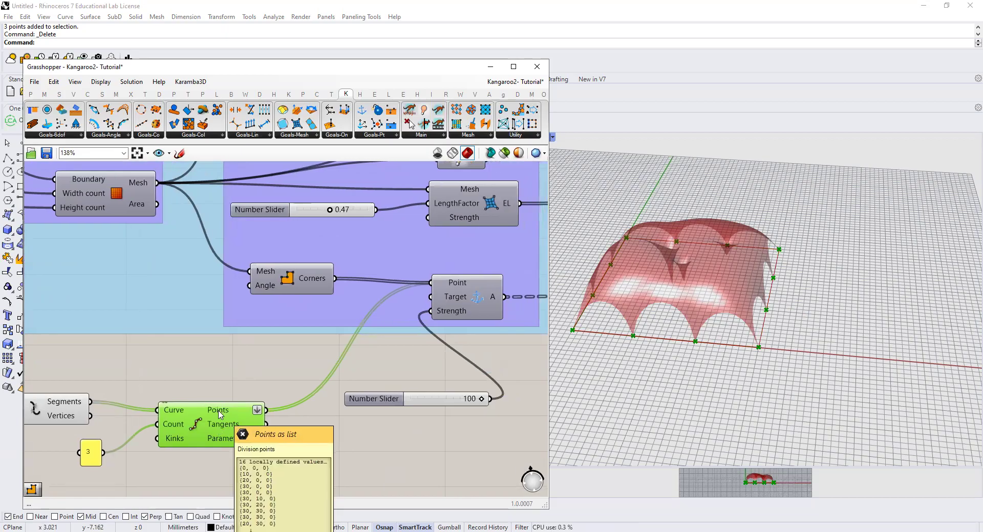
right_click(452, 286)
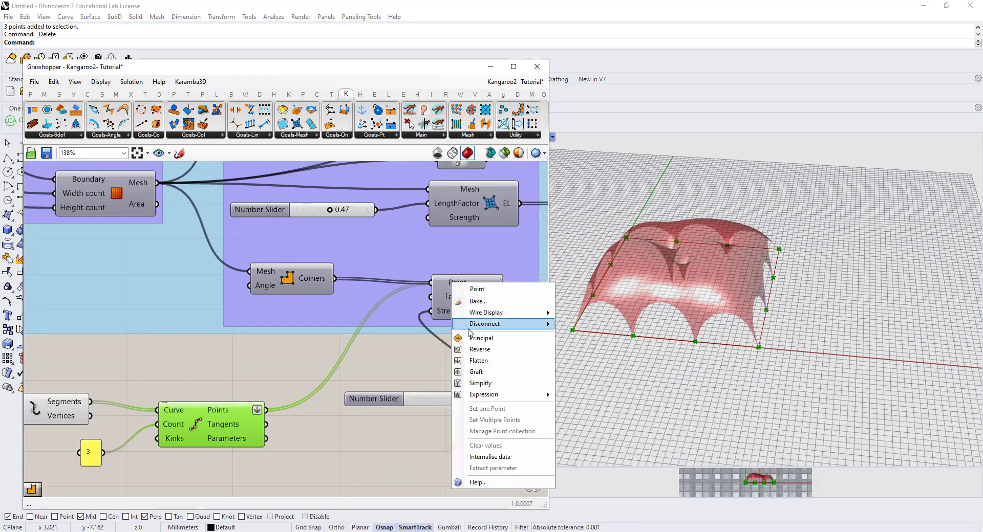
mouse_move(526, 328)
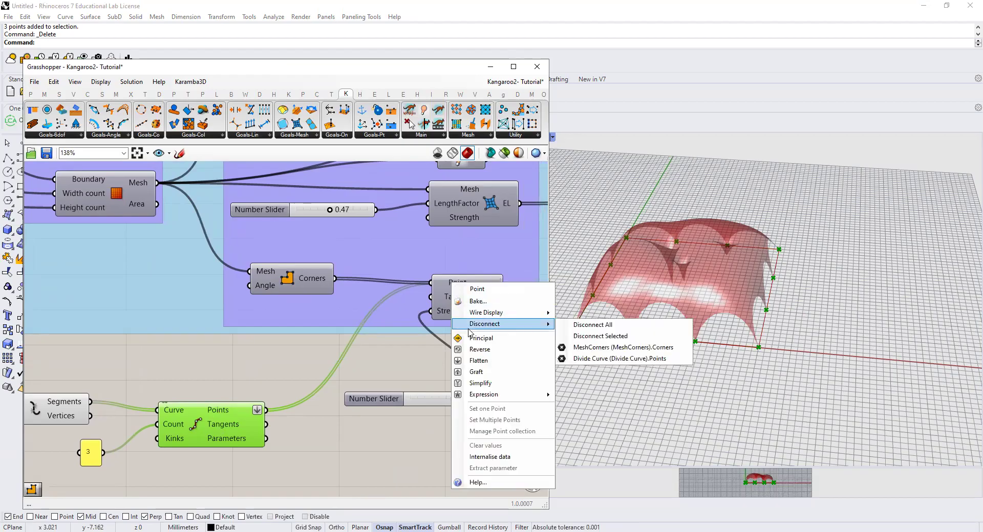
left_click(583, 348)
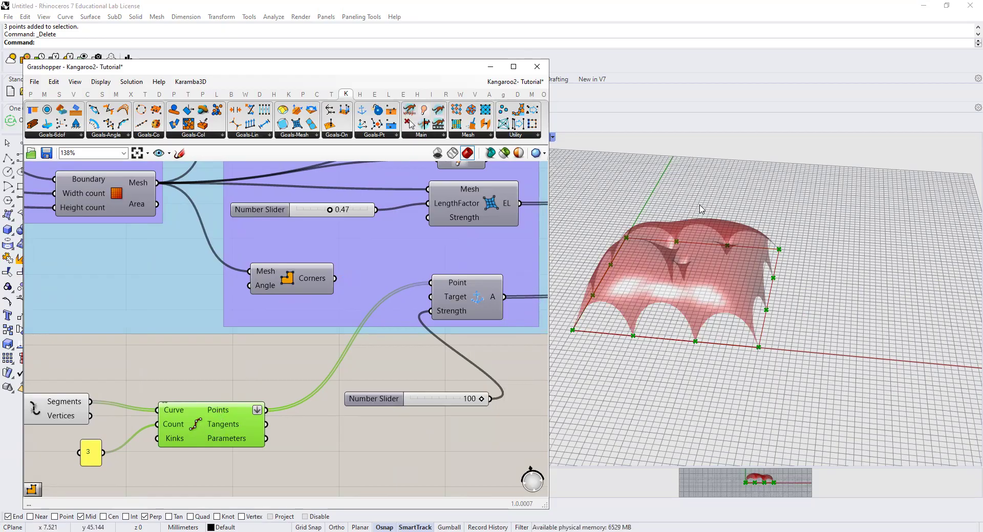
- Disconnect the number slider from the lower Anchor's Strength input and shift the Anchor component slightly sideways
right_click_drag(390, 358, 271, 384)
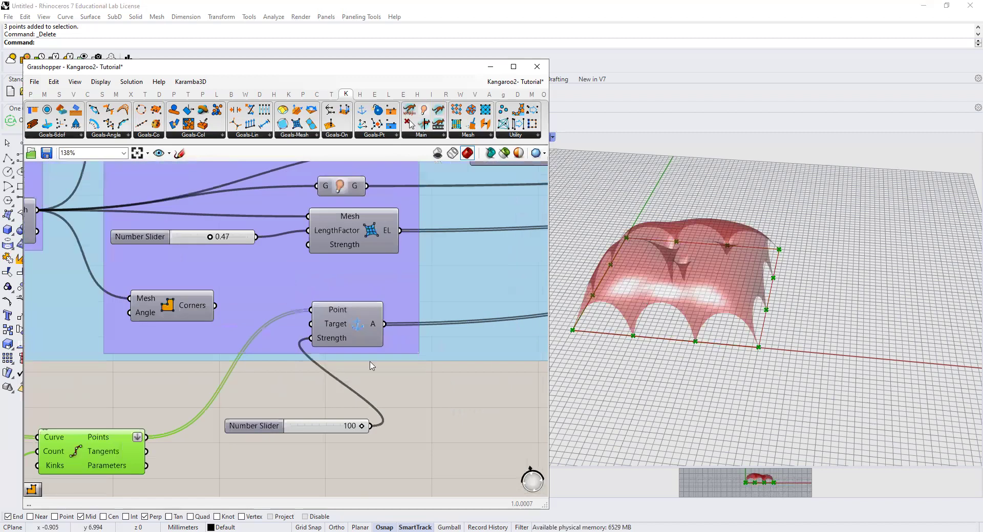
right_click_drag(384, 375, 311, 387)
mouse_move(269, 349)
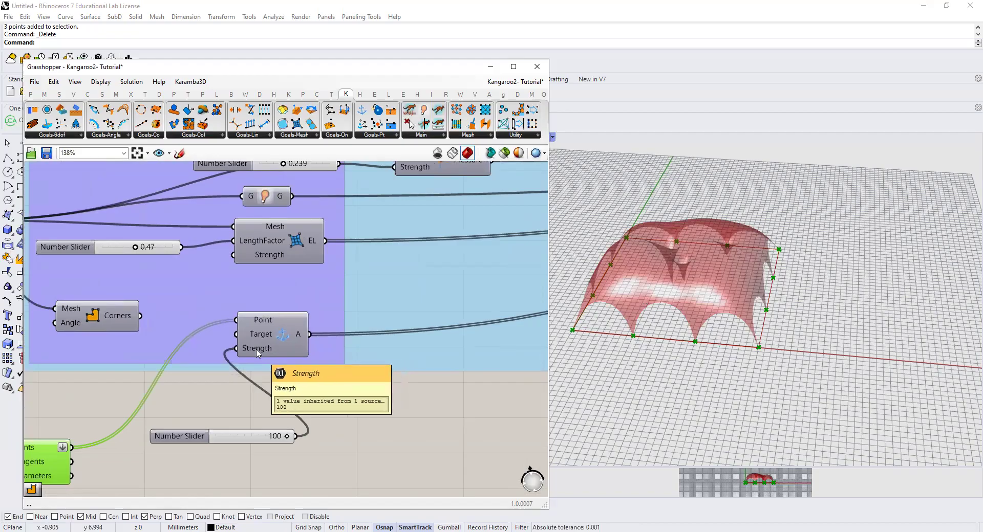
right_click(258, 349)
mouse_move(307, 367)
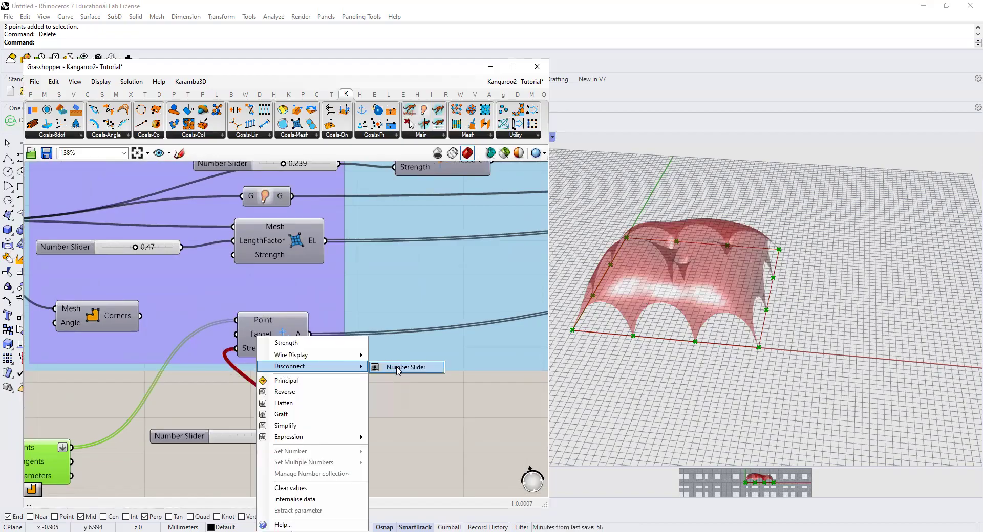
left_click(398, 369)
left_click_drag(264, 350, 281, 349)
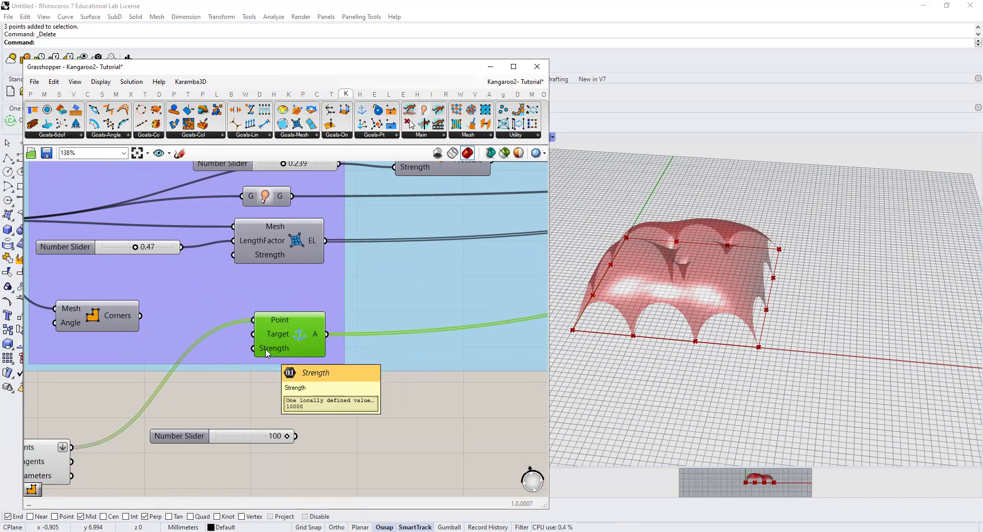
- Set the slider feeding the EdgeLengths LengthFactor to 1.00
scroll(269, 360, "down", 4)
right_click_drag(270, 360, 316, 356)
scroll(269, 320, "up", 3)
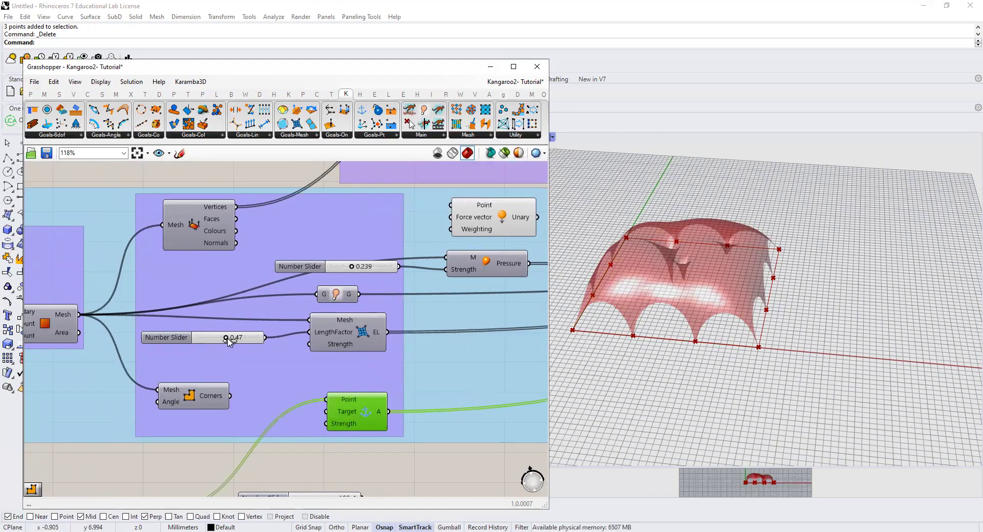
left_click_drag(226, 338, 272, 343)
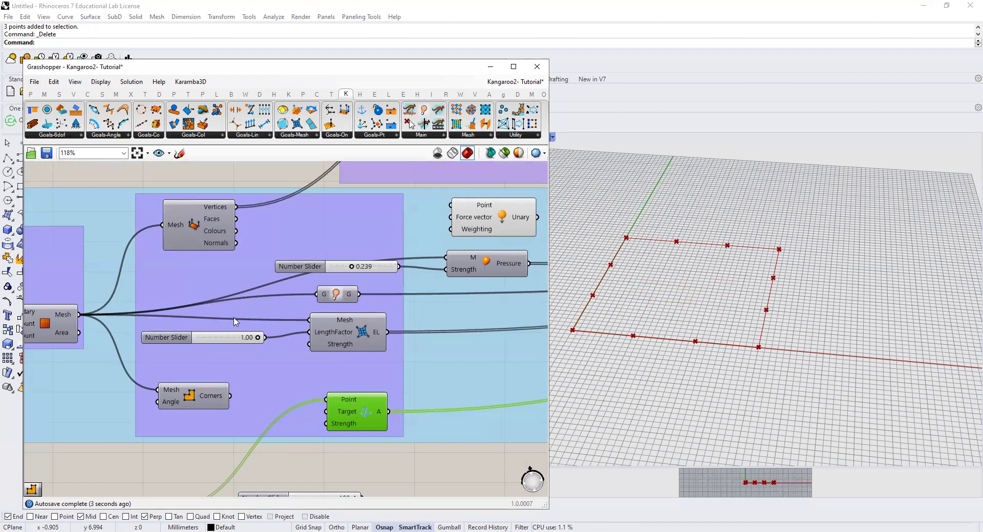
- Move the component that outputs the mesh's vertices, faces, colours and normals up toward the closest-point group
scroll(234, 321, "down", 3)
right_click_drag(293, 336, 250, 364)
scroll(250, 363, "up", 4)
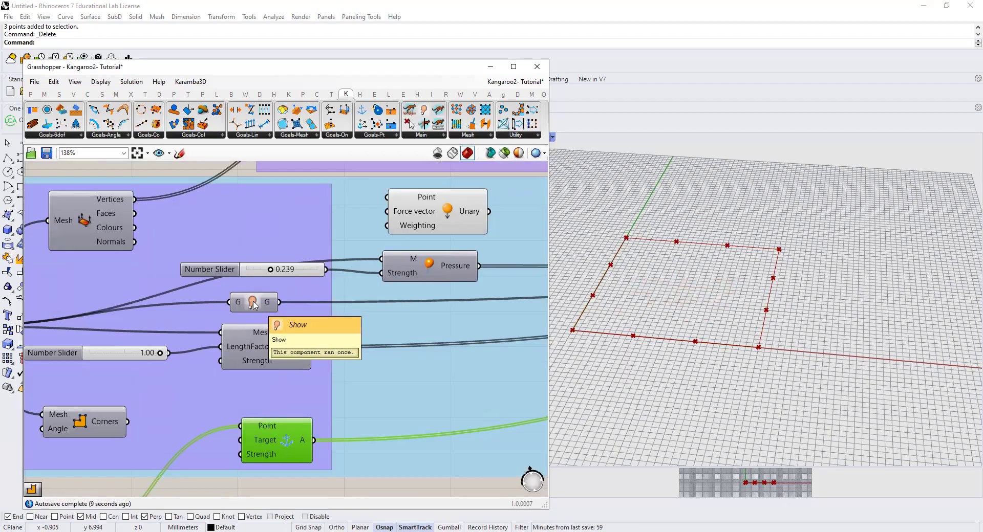
scroll(255, 306, "down", 3)
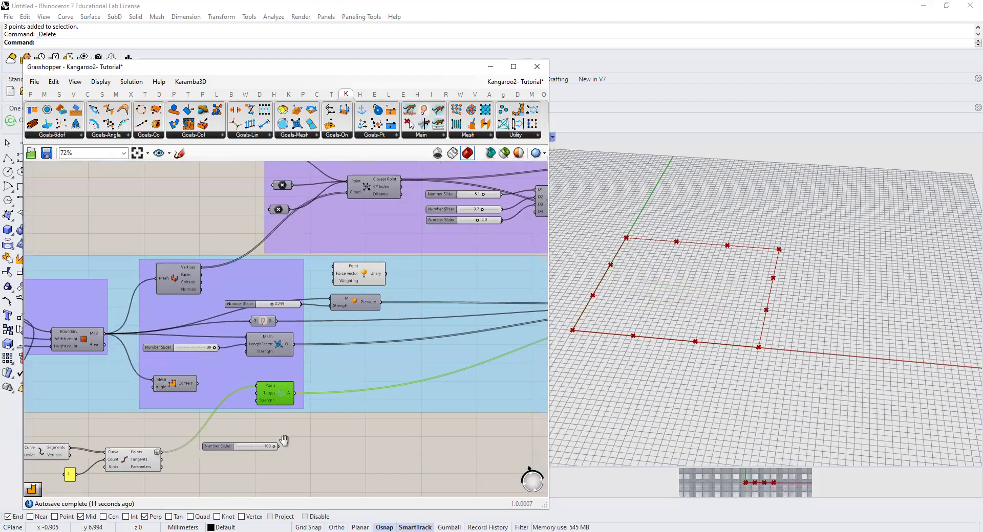
scroll(344, 314, "up", 3)
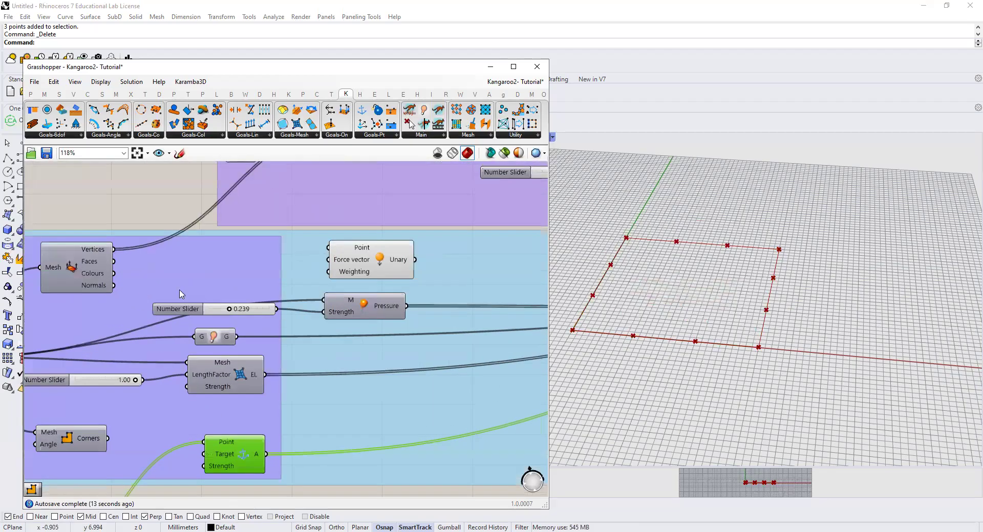
right_click_drag(125, 199, 140, 277)
scroll(138, 281, "down", 3)
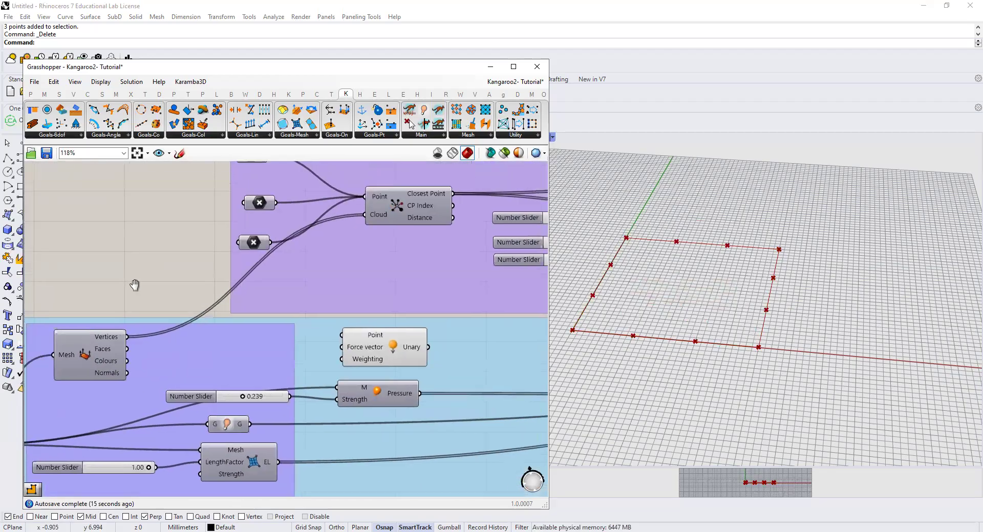
left_click_drag(117, 338, 126, 265)
- Disconnect the Anchor of the upper closest-point group from the solver's GoalObjects input
scroll(67, 254, "down", 2)
scroll(421, 311, "up", 2)
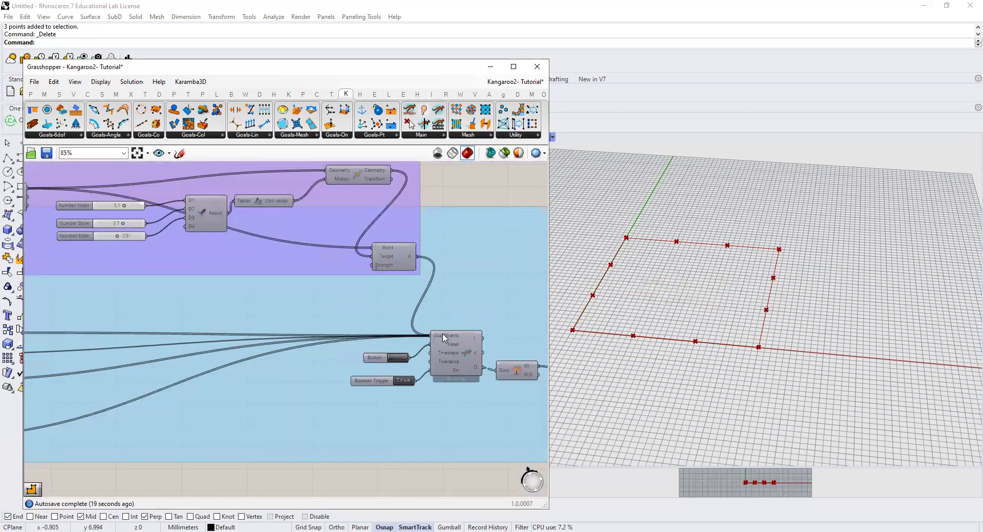
right_click(443, 336)
mouse_move(479, 379)
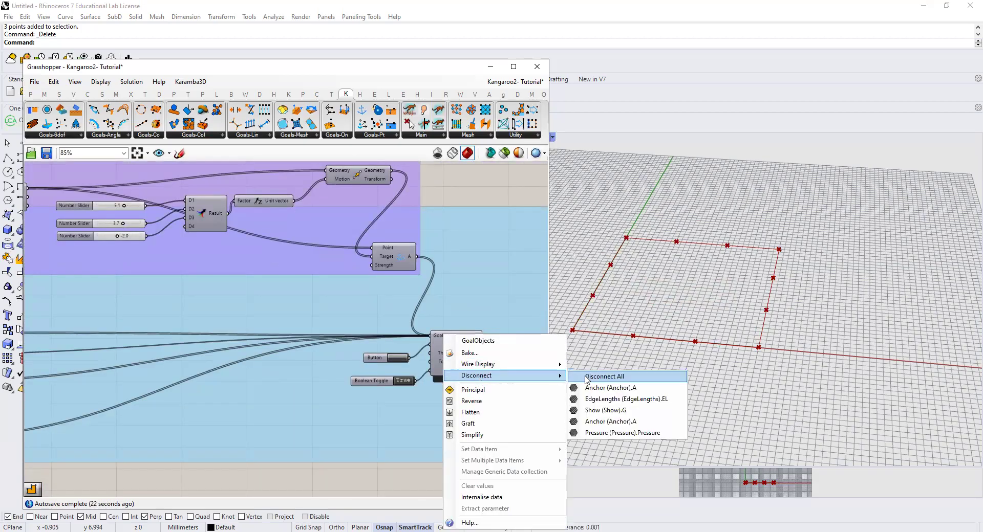
left_click(591, 423)
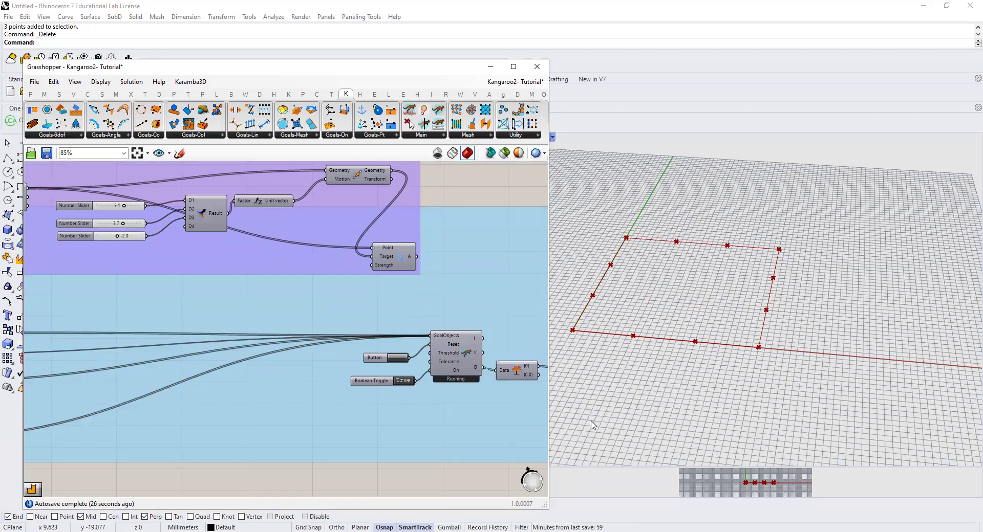
- Locate the Load goal among Kangaroo's point goals and the Pressure goal among its mesh goals
scroll(394, 295, "down", 4)
scroll(210, 356, "up", 3)
scroll(180, 327, "up", 3)
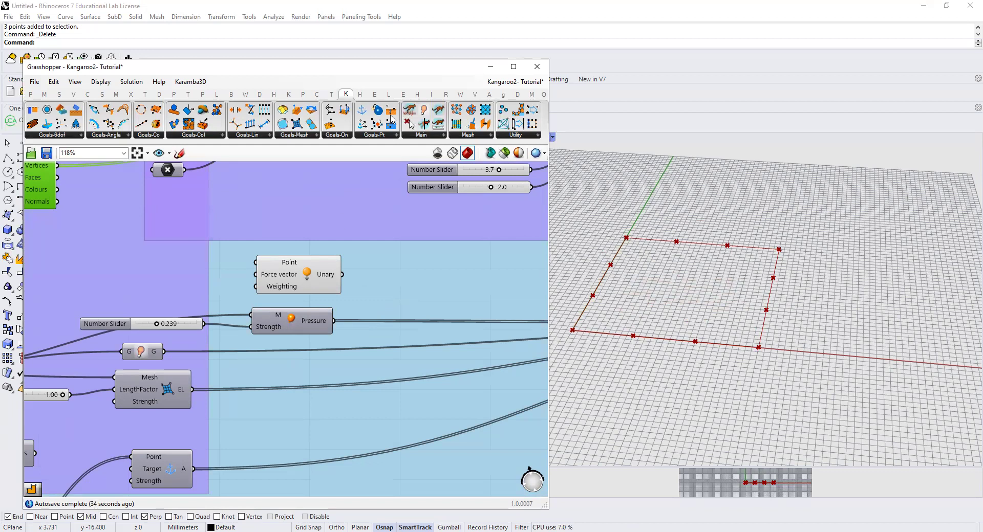
left_click(307, 135)
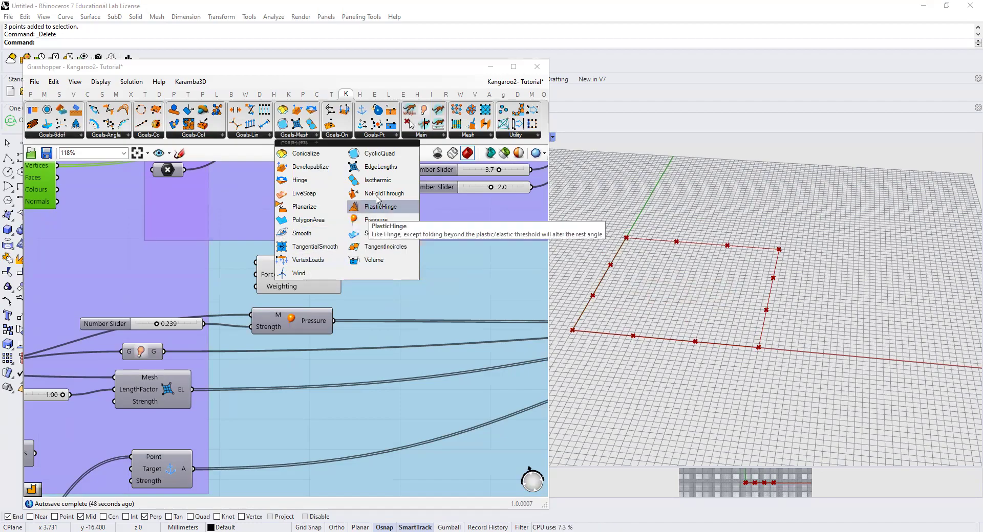
left_click(374, 135)
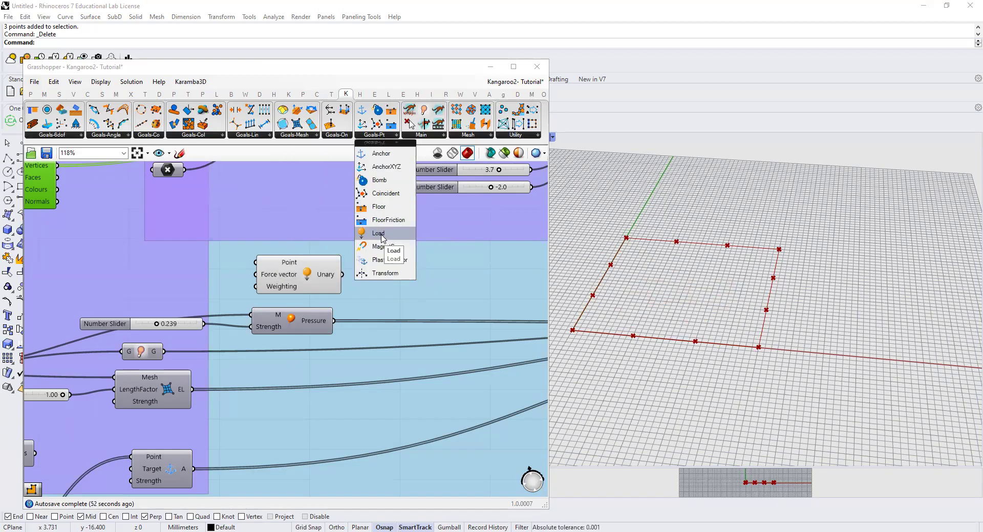
left_click(300, 135)
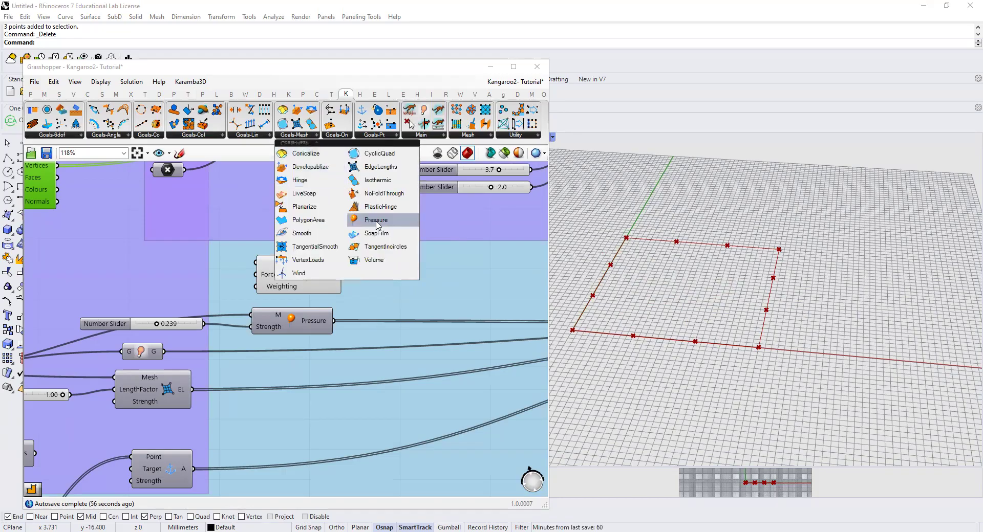
- Move the number slider feeding the Pressure goal's Strength slightly closer to the Pressure component
left_click(291, 320)
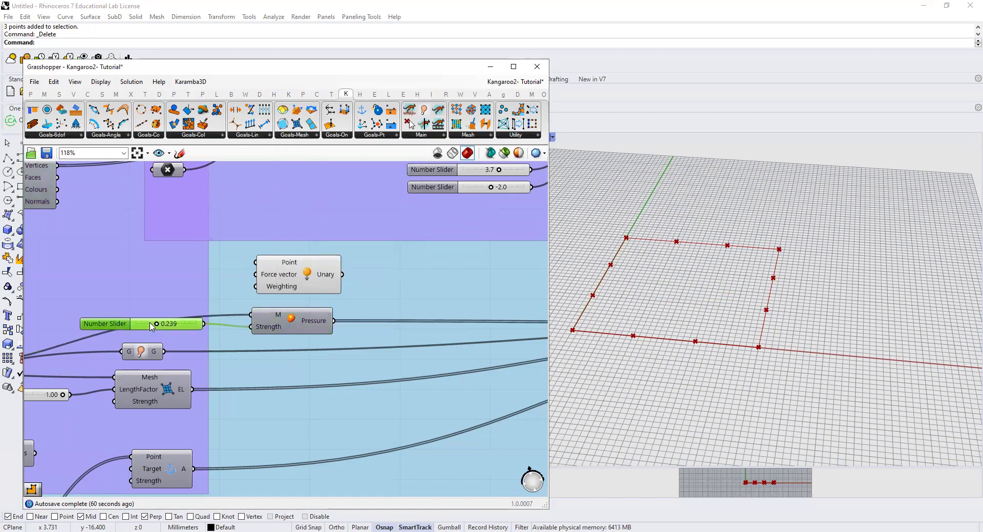
left_click_drag(151, 325, 163, 335)
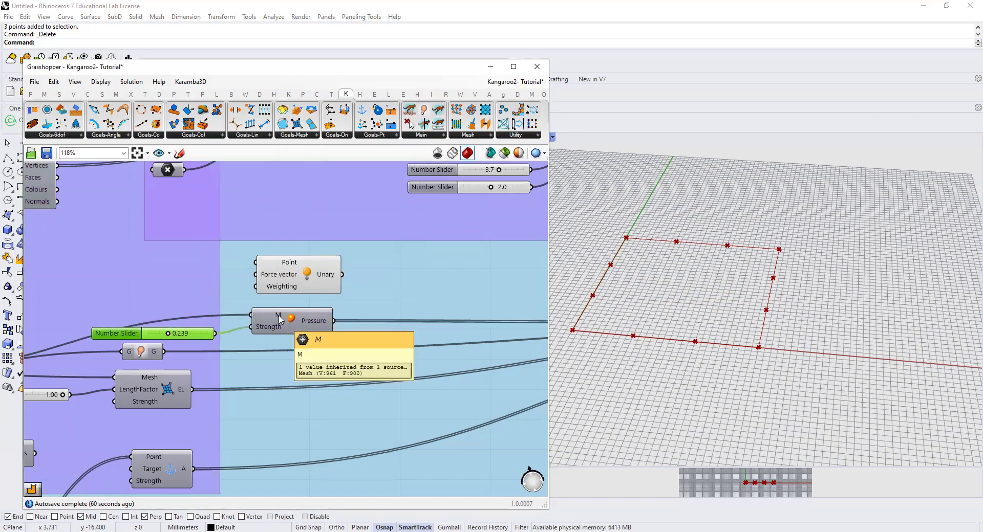
scroll(279, 317, "down", 3)
scroll(134, 340, "up", 2)
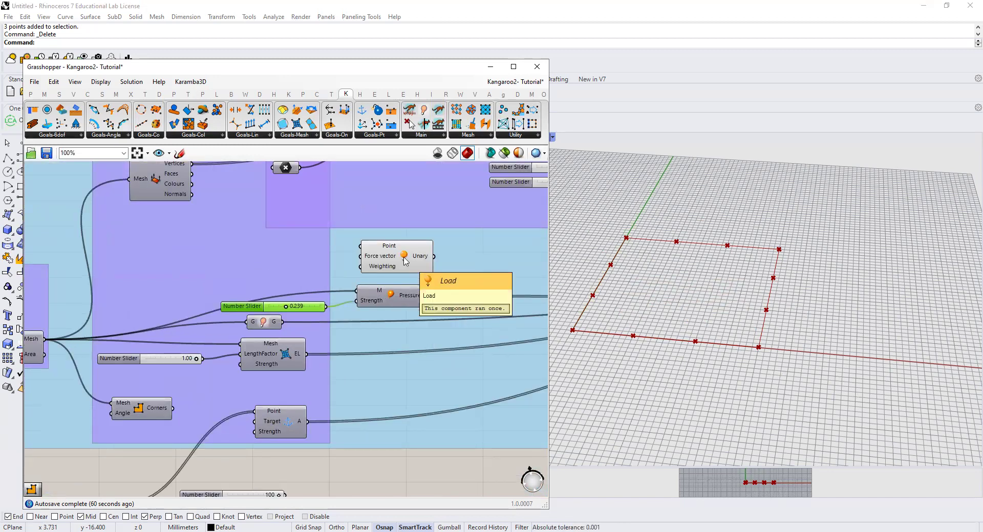
- Check the mesh's Vertices output, then delete the unconnected Load component above the Pressure goal
scroll(183, 188, "down", 1)
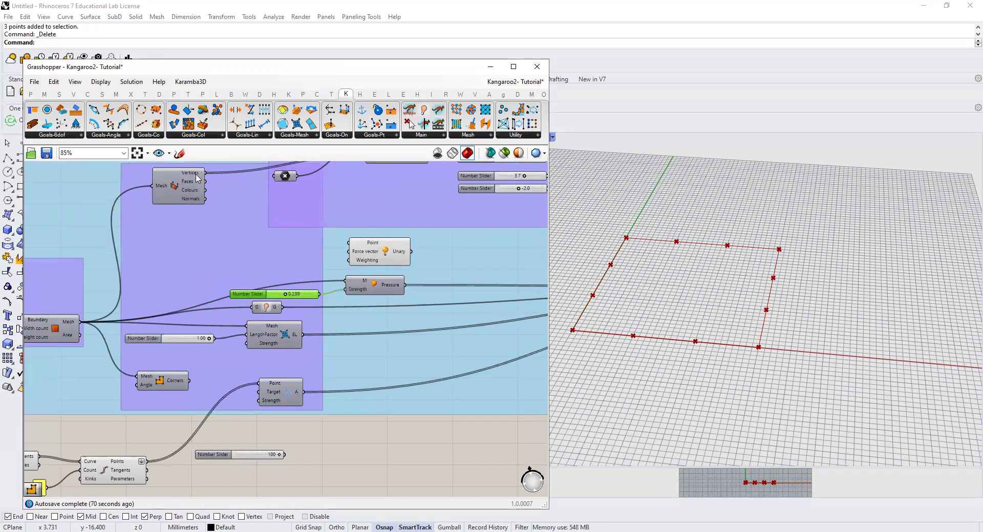
mouse_move(199, 176)
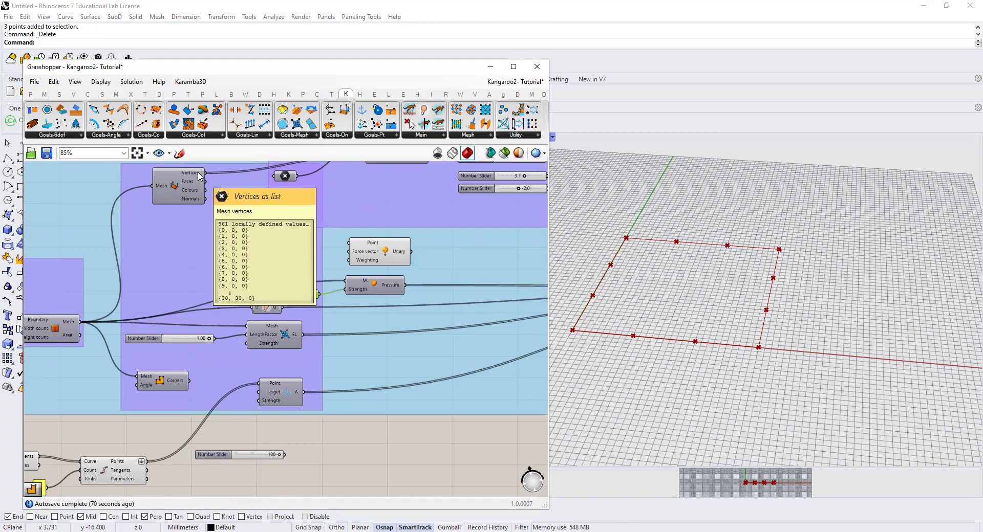
left_click(387, 256)
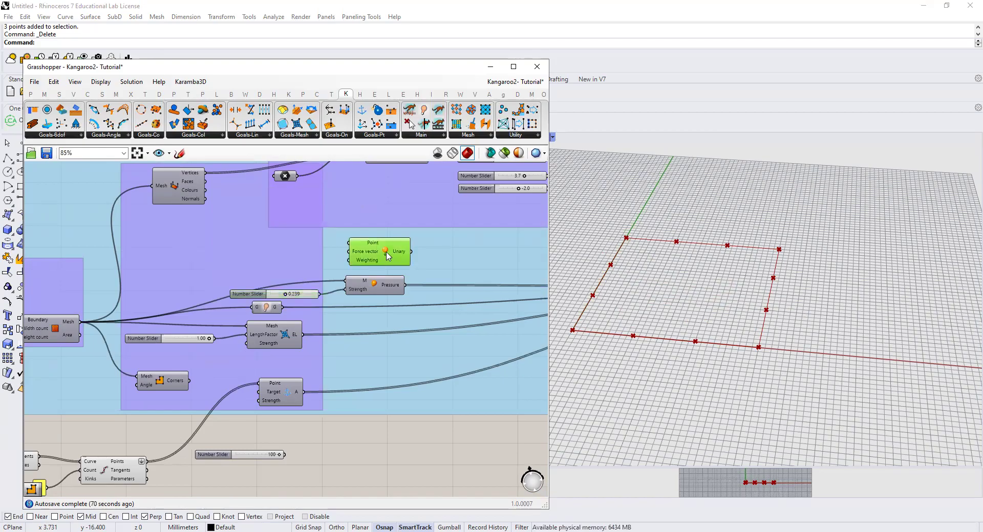
scroll(343, 313, "up", 2)
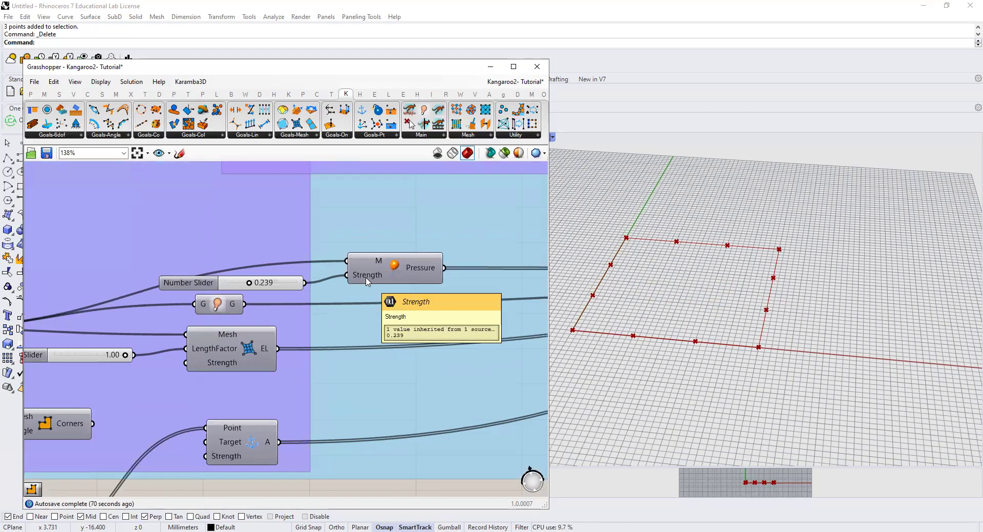
- Set the Pressure goal's Strength slider to 0.391 and reset the Kangaroo solver
mouse_move(248, 282)
left_mouse_down()
mouse_move(235, 285)
mouse_move(249, 285)
left_mouse_up()
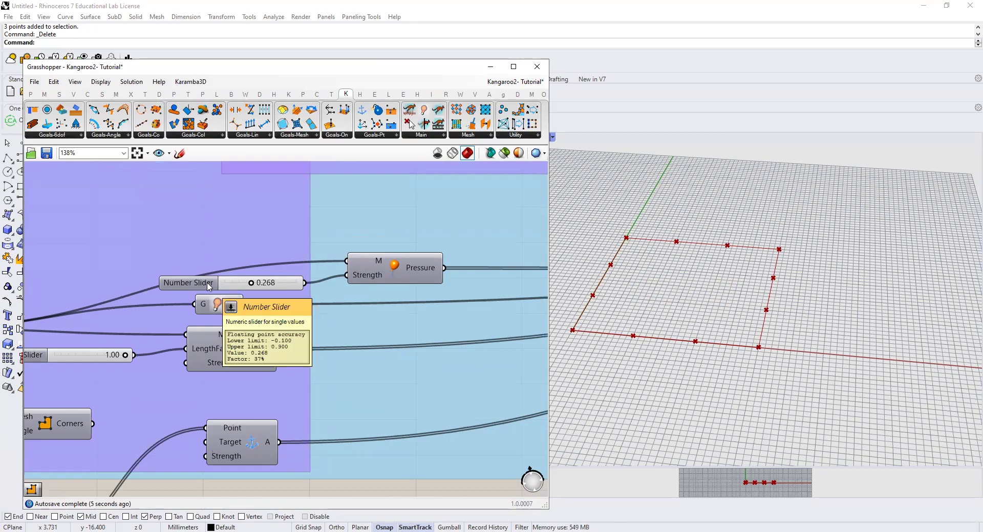
left_click_drag(295, 285, 258, 283)
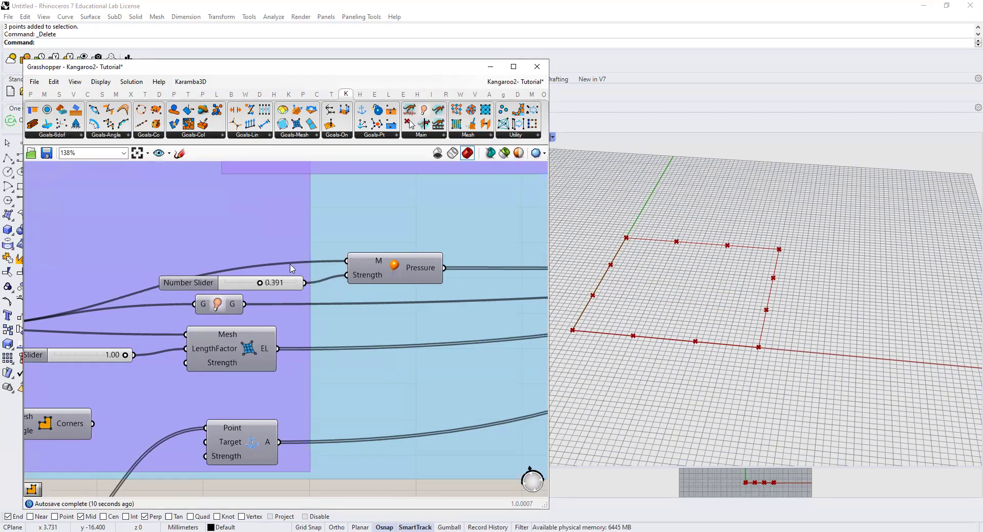
scroll(227, 219, "down", 2)
scroll(224, 219, "down", 4)
right_click_drag(278, 366, 109, 375)
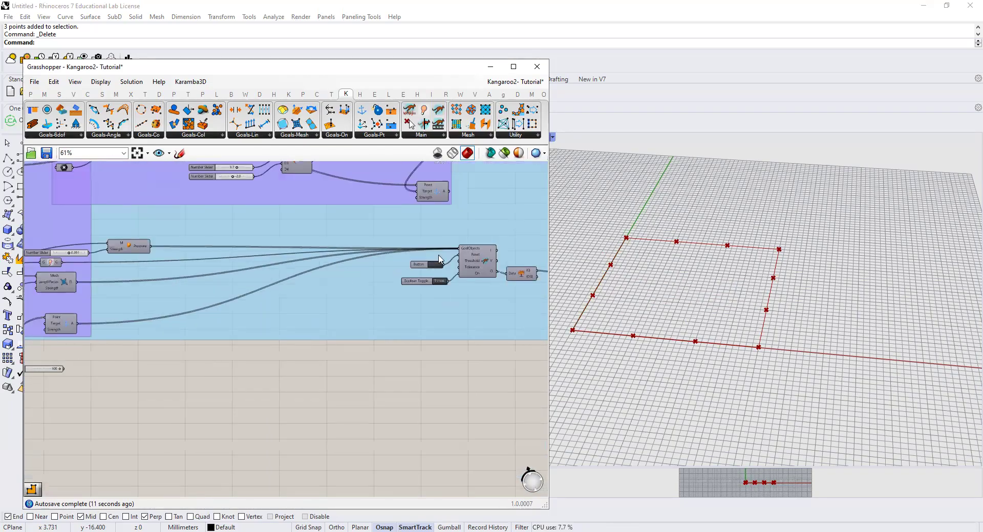
scroll(439, 260, "up", 3)
left_click(430, 270)
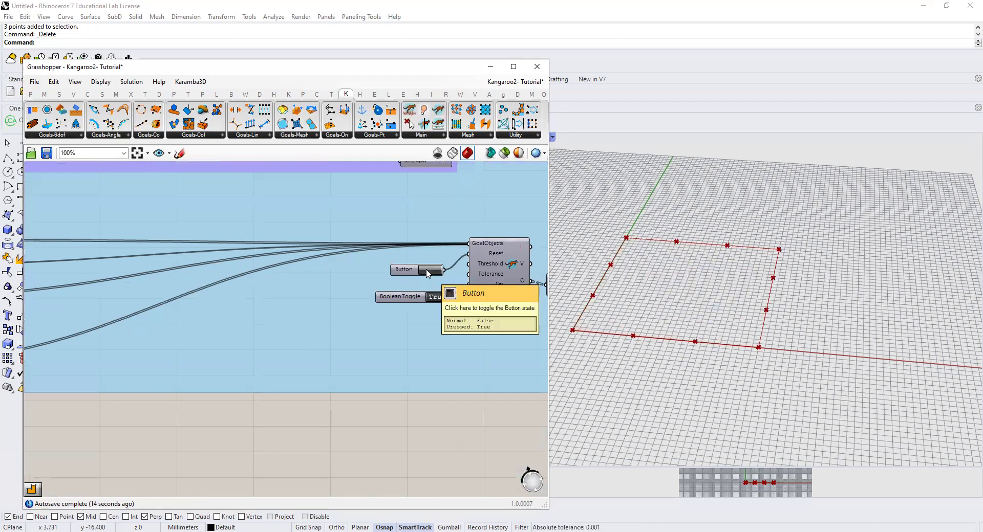
- Reset the solver again and examine the solved mesh in the Rhino viewport
scroll(389, 325, "down", 4)
scroll(440, 328, "up", 4)
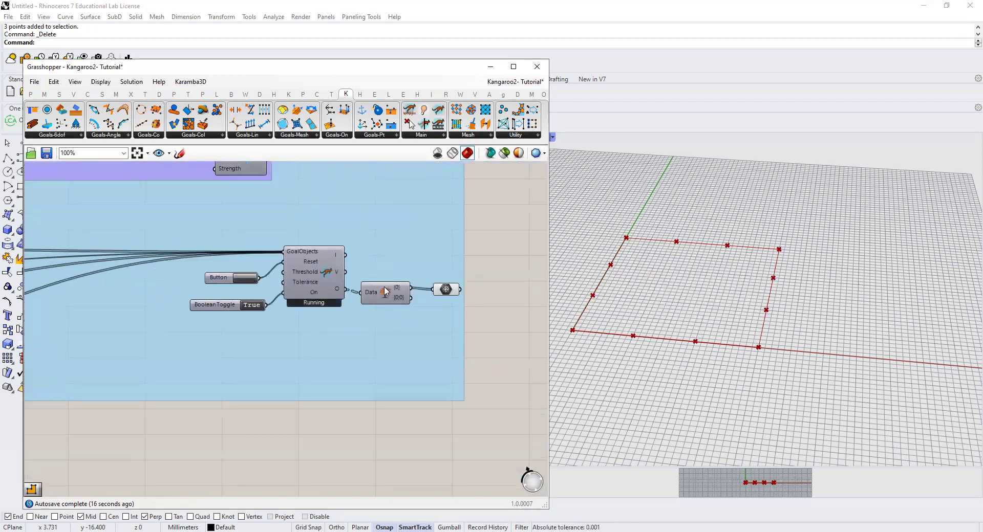
left_click(248, 279)
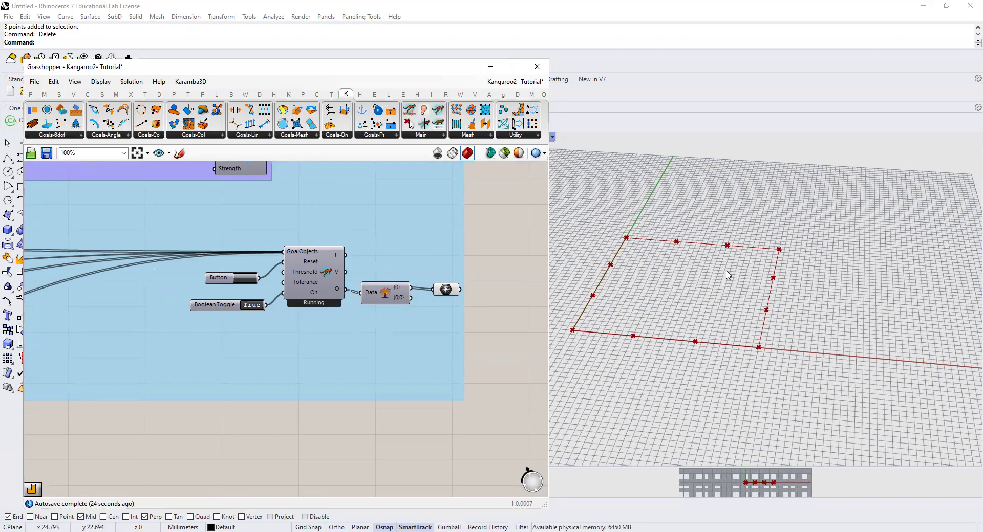
scroll(727, 273, "down", 2)
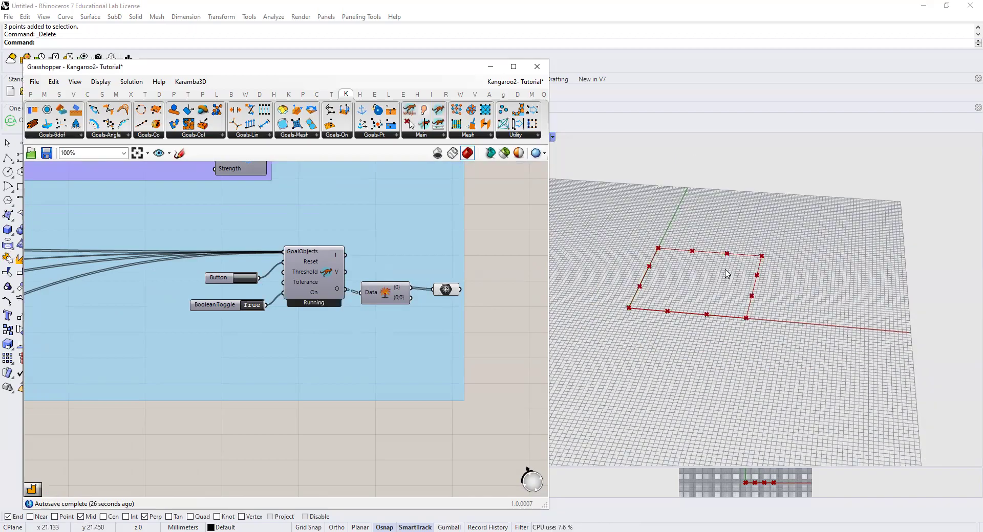
scroll(364, 333, "down", 3)
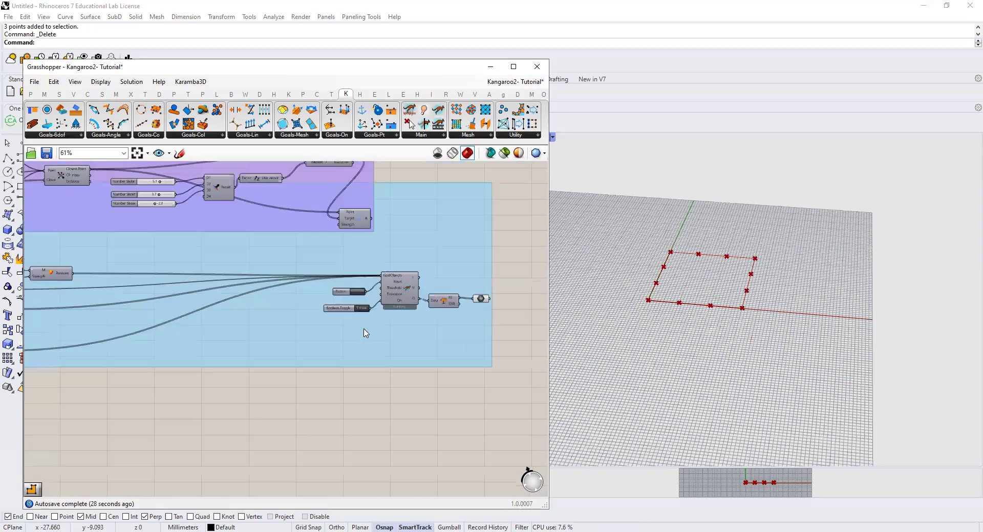
- Move the Pressure component slightly upward, clear of its Strength slider
scroll(219, 265, "up", 3)
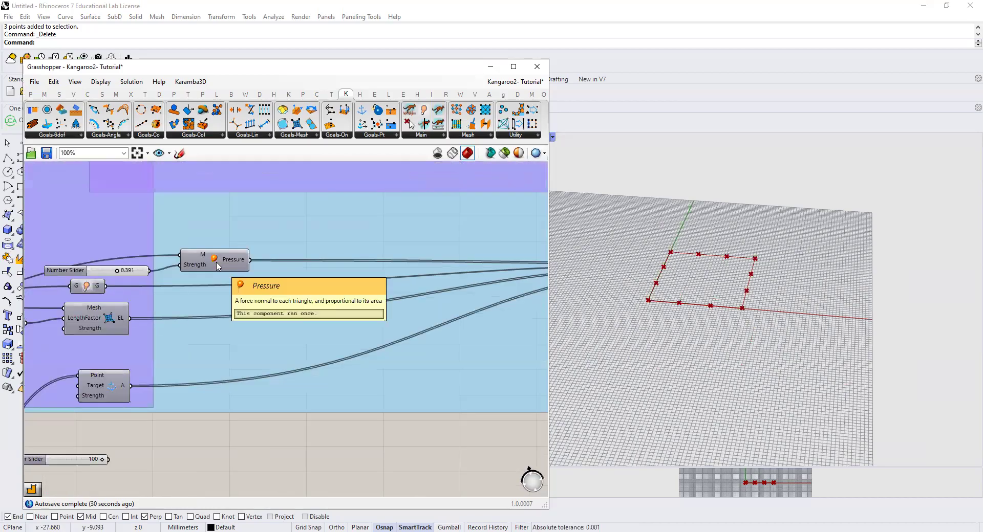
left_click_drag(218, 266, 219, 254)
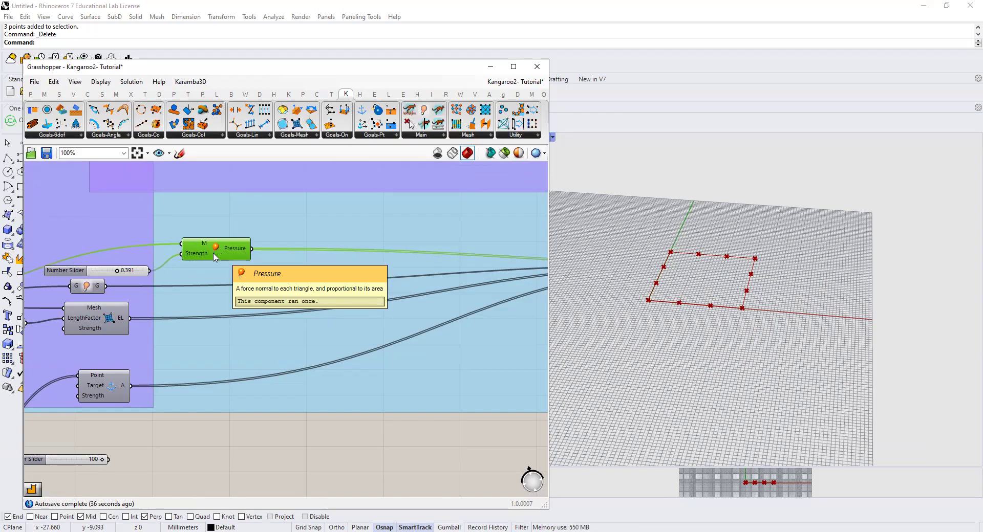
right_click_drag(239, 441, 459, 430)
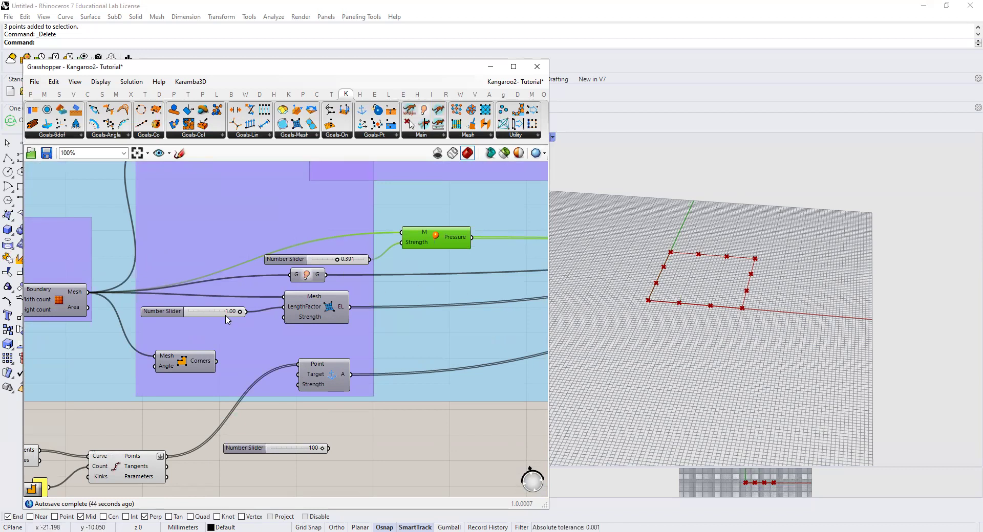
- Set the EdgeLengths LengthFactor slider to 0.24 and reset the solver to recompute the mesh
scroll(237, 320, "up", 3)
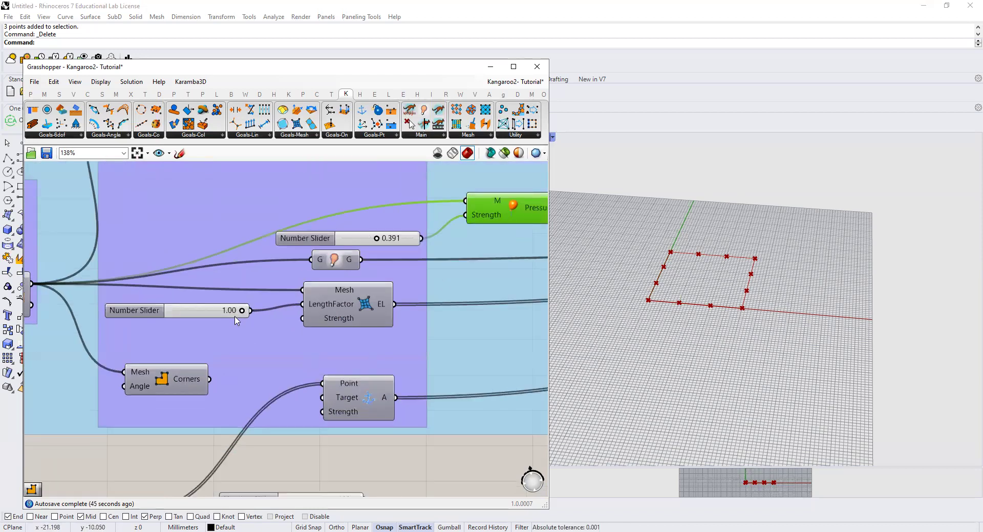
scroll(237, 320, "up", 2)
left_click_drag(244, 315, 180, 314)
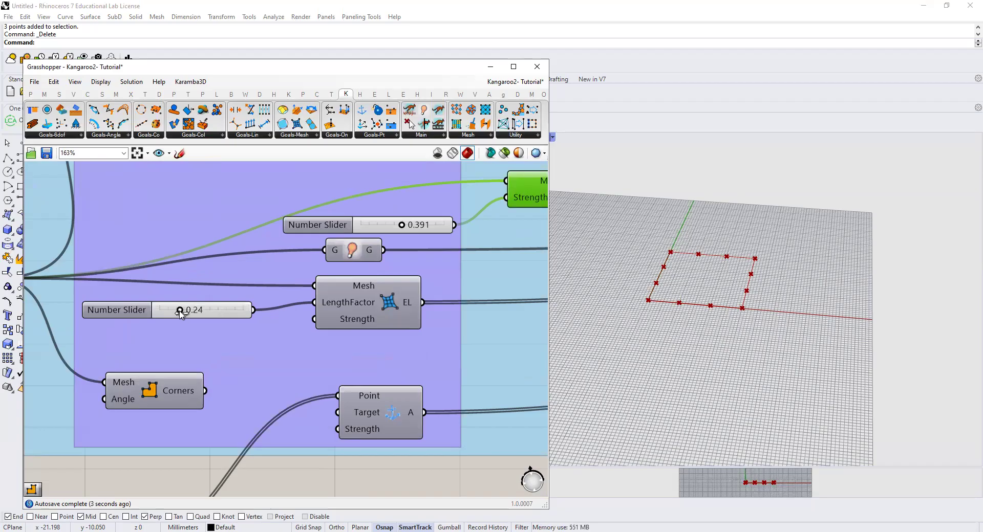
scroll(153, 303, "down", 2)
scroll(156, 303, "down", 3)
right_click_drag(354, 384, 291, 375)
right_click_drag(458, 402, 297, 398)
scroll(483, 288, "up", 3)
left_click(470, 260)
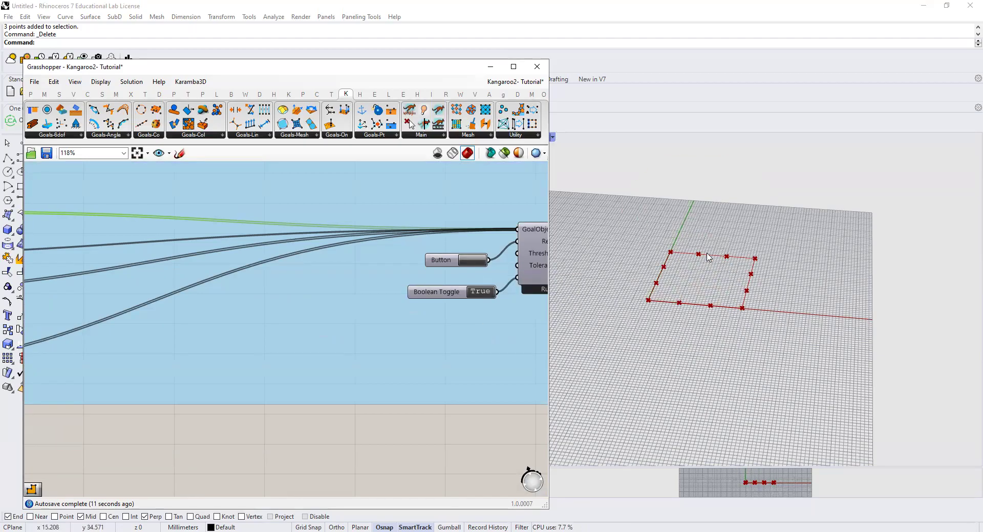
scroll(708, 257, "down", 3)
- Connect the unused slider with value 100 to the Strength input of the Anchor holding the divided boundary points
scroll(191, 452, "down", 3)
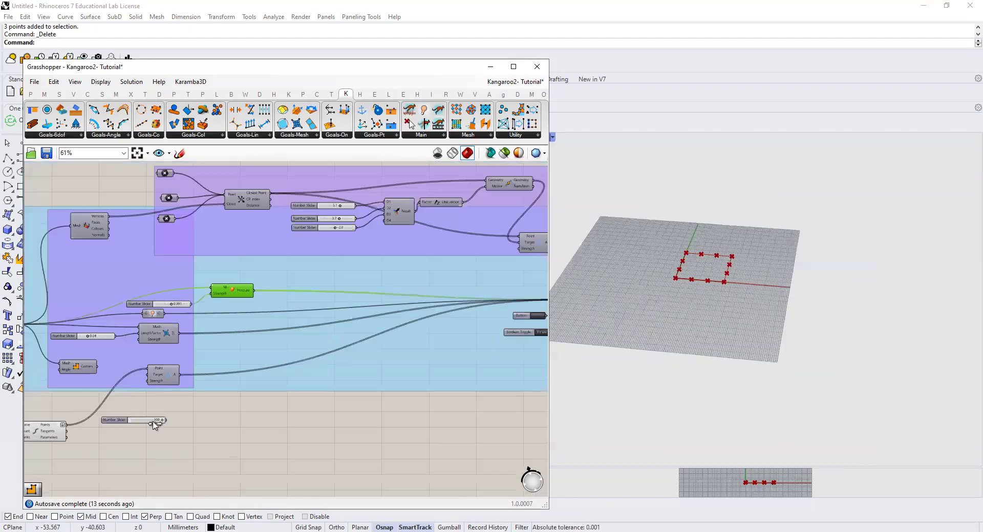
scroll(285, 366, "up", 3)
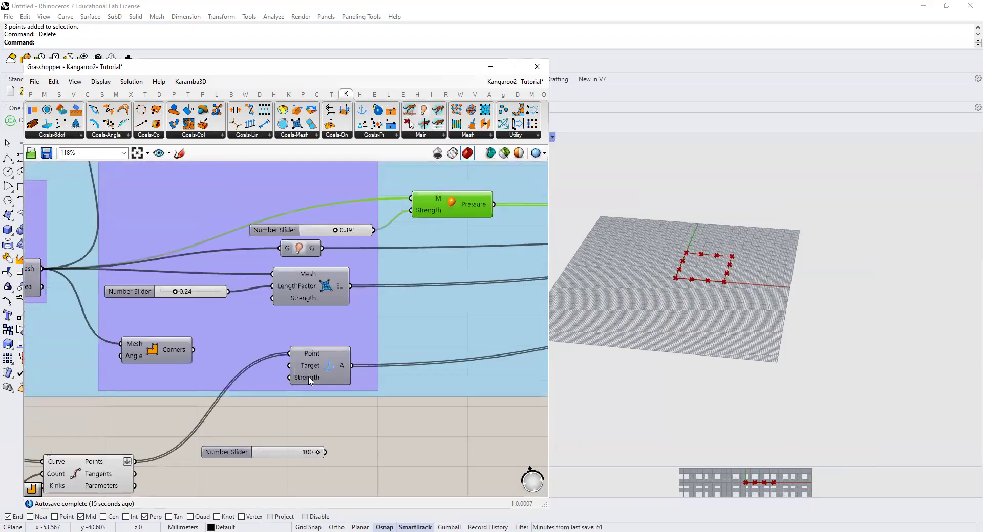
scroll(308, 382, "up", 3)
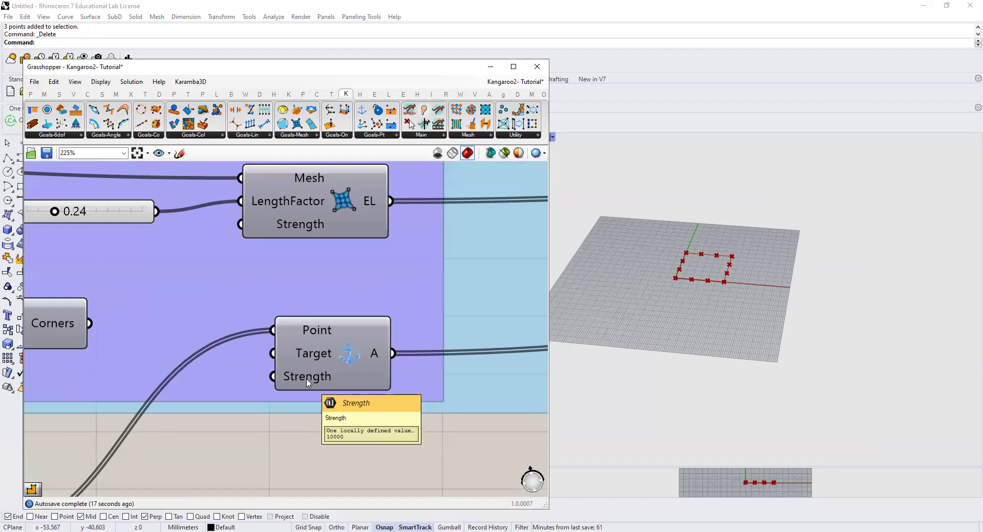
scroll(309, 382, "up", 2)
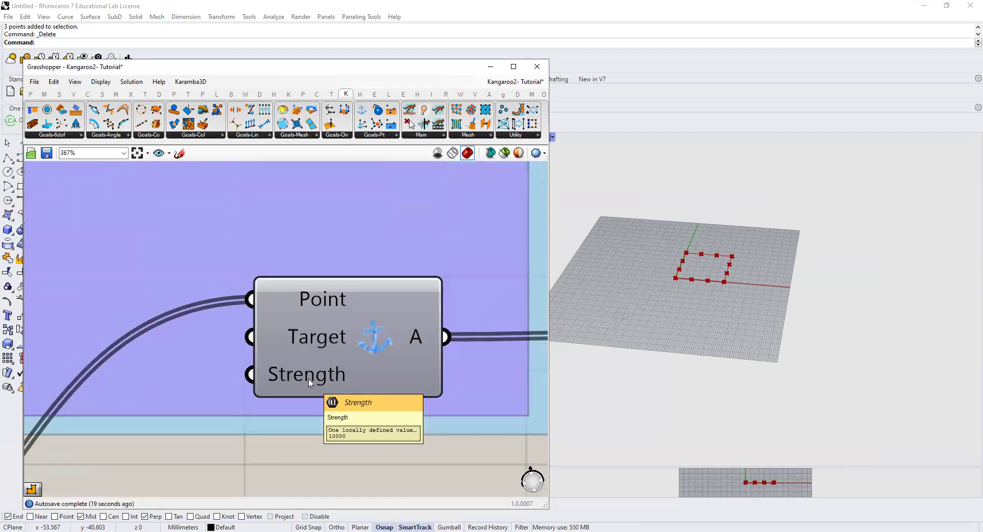
scroll(310, 380, "down", 1)
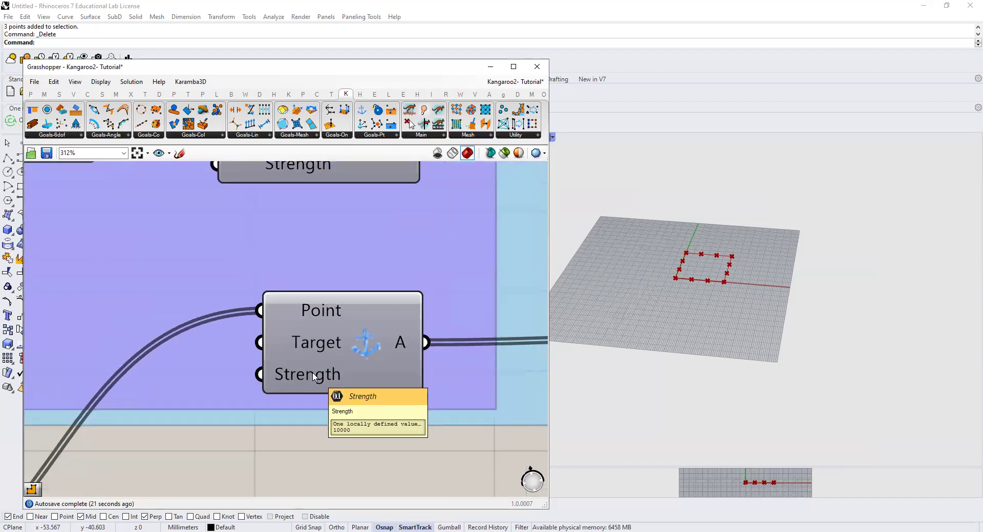
scroll(362, 433, "down", 4)
left_click_drag(357, 443, 315, 355)
scroll(324, 441, "up", 2)
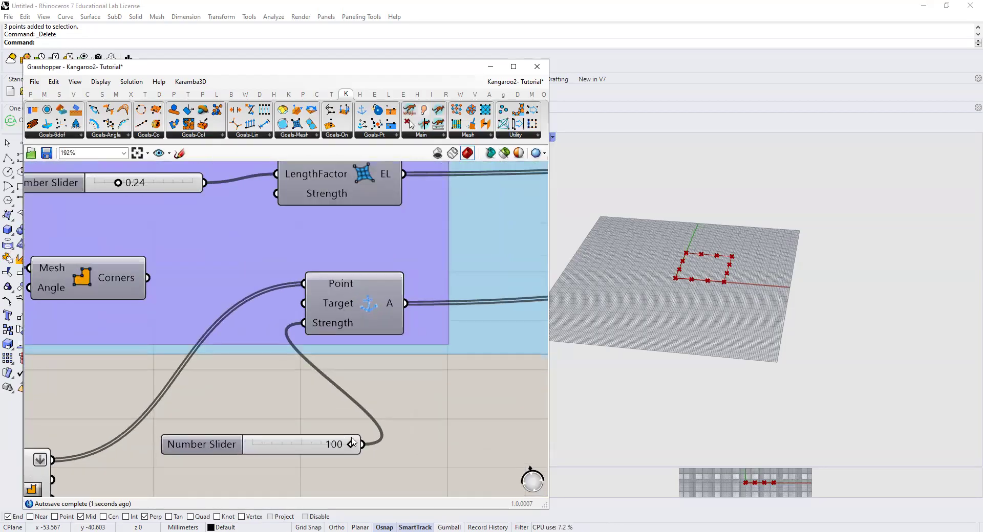
- Reset the Kangaroo solver with the new anchor strength applied
scroll(246, 384, "down", 4)
right_click_drag(422, 411, 198, 413)
scroll(227, 413, "down", 2)
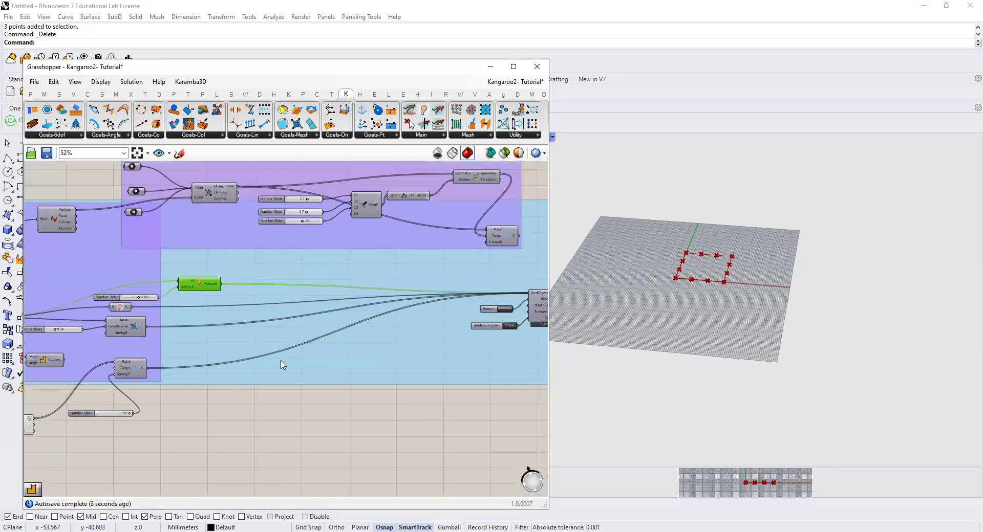
scroll(517, 315, "up", 2)
scroll(527, 327, "up", 1)
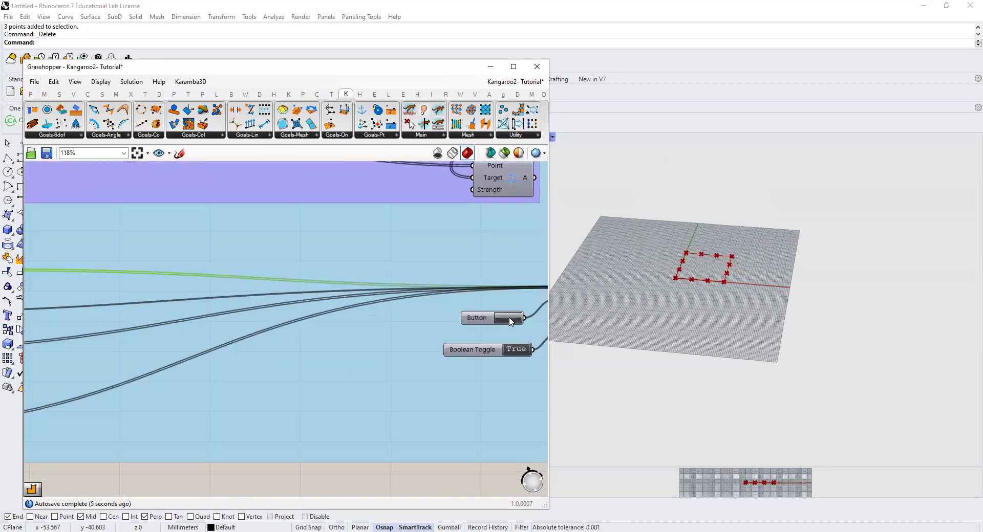
left_click(510, 320)
- Set the slider feeding the EdgeLengths LengthFactor to 0.07
scroll(508, 343, "down", 4)
right_click_drag(269, 440, 473, 416)
scroll(177, 332, "up", 5)
left_click_drag(174, 333, 171, 332)
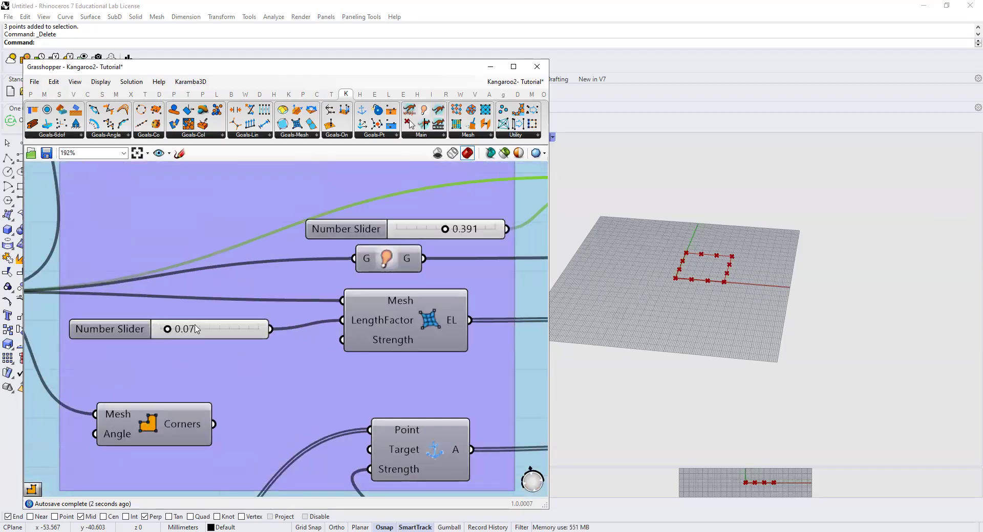
- Set the slider feeding the Pressure goal's Strength to 0.043
scroll(214, 326, "down", 2)
left_click_drag(354, 265, 335, 266)
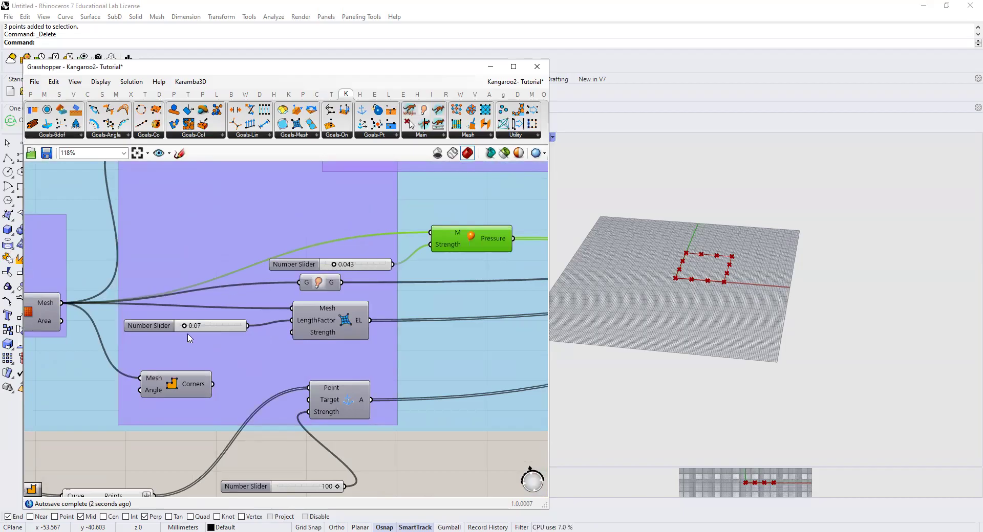
mouse_move(319, 324)
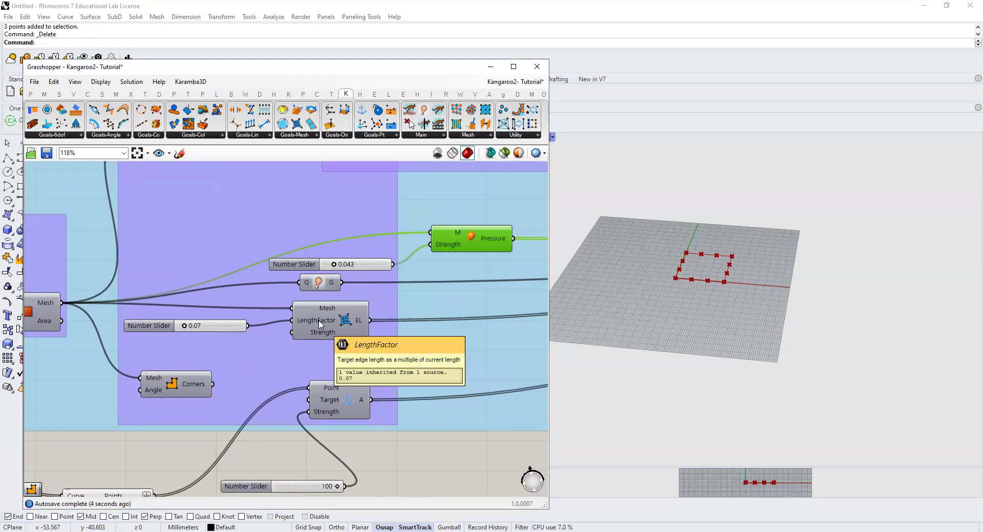
- Reset the Kangaroo solver with the new pressure strength and view the relaxed mesh from a low angle
scroll(316, 324, "down", 2)
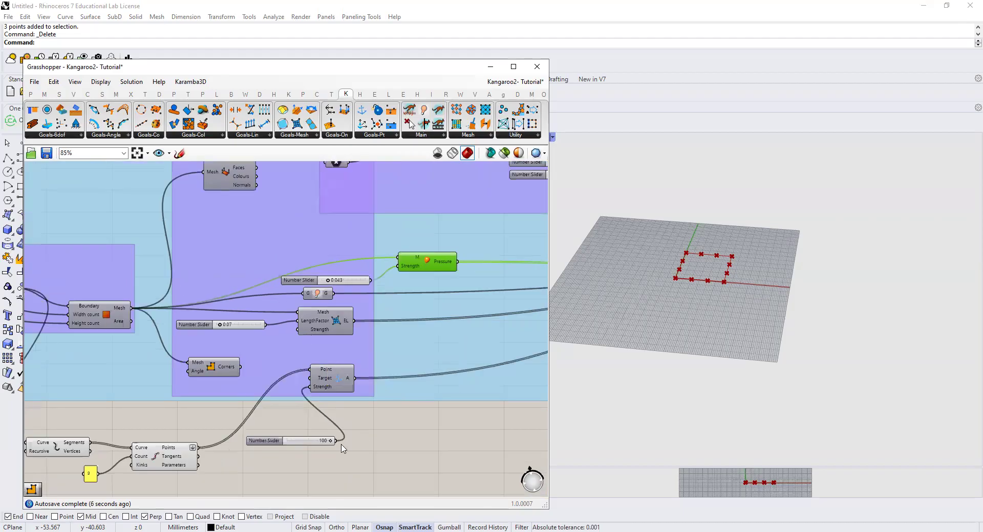
scroll(328, 447, "up", 2)
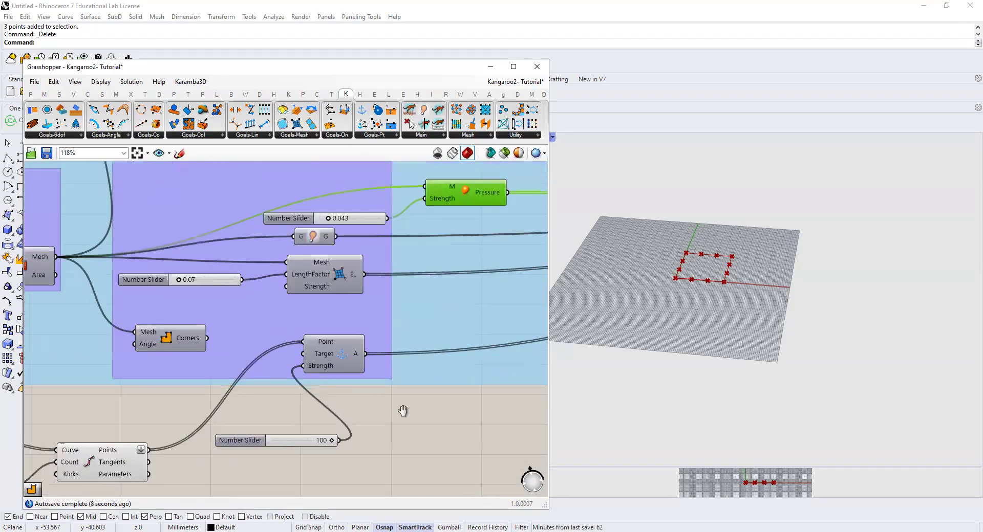
right_click_drag(403, 411, 212, 421)
scroll(274, 384, "down", 2)
right_click_drag(474, 436, 173, 416)
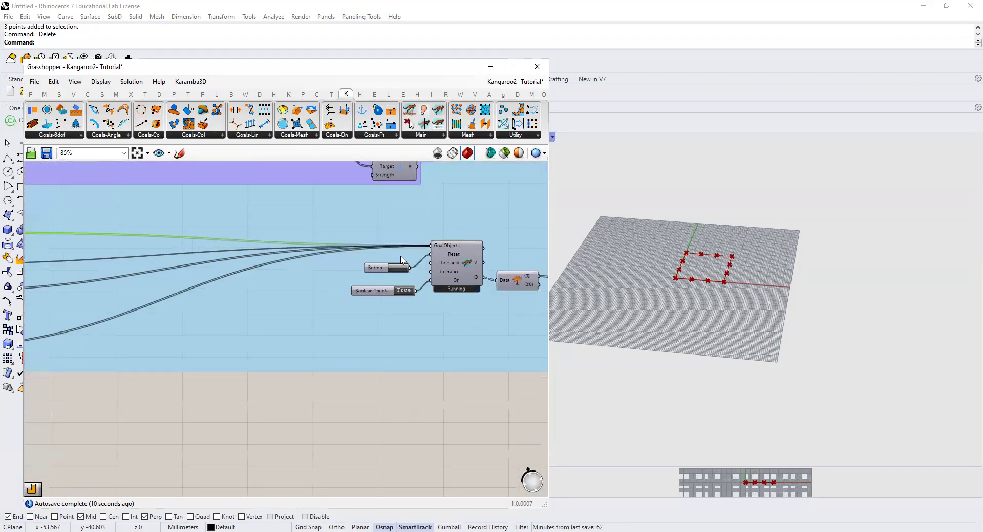
scroll(401, 260, "up", 1)
left_click(405, 271)
scroll(404, 274, "up", 3)
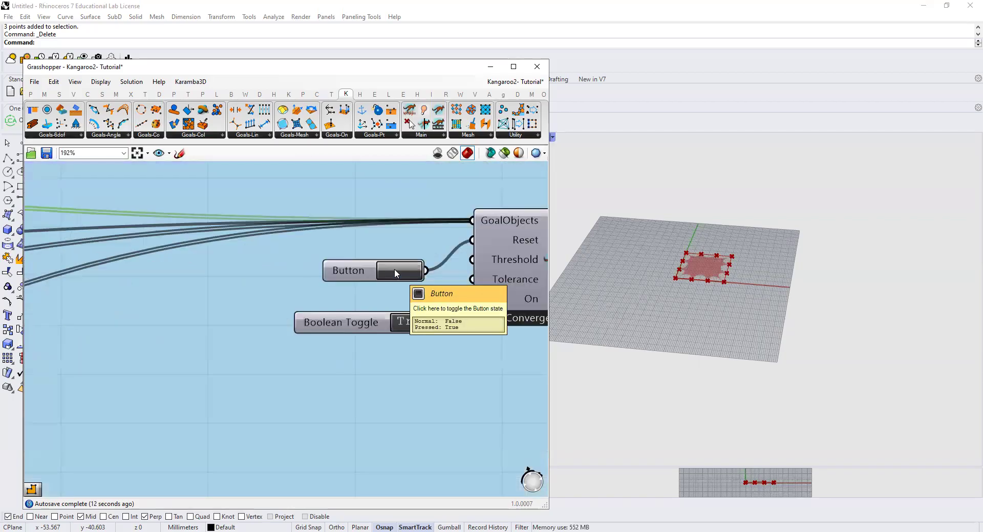
scroll(395, 275, "up", 3)
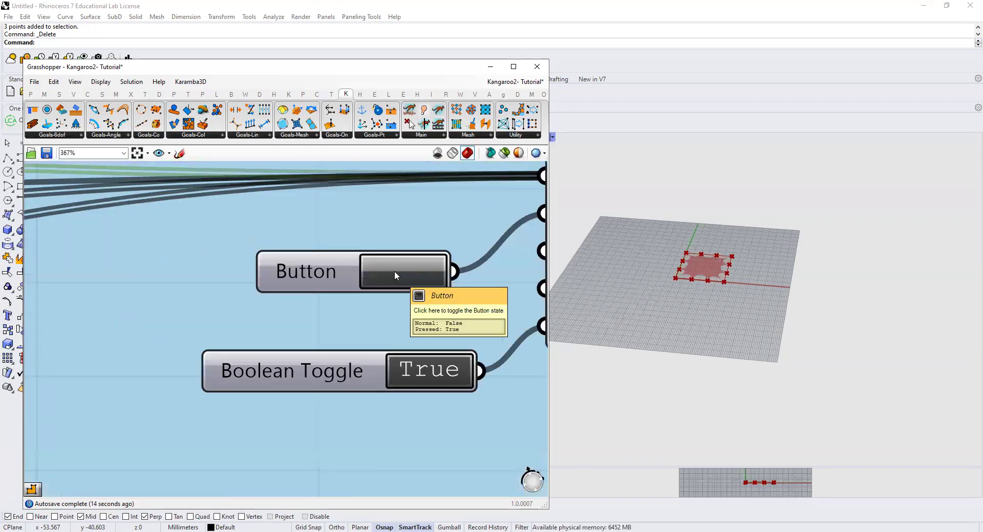
scroll(728, 311, "up", 4)
right_click_drag(717, 323, 729, 305)
- Set the slider feeding the Pressure goal's Strength to 0.163 after trying 0.221
scroll(323, 314, "down", 10)
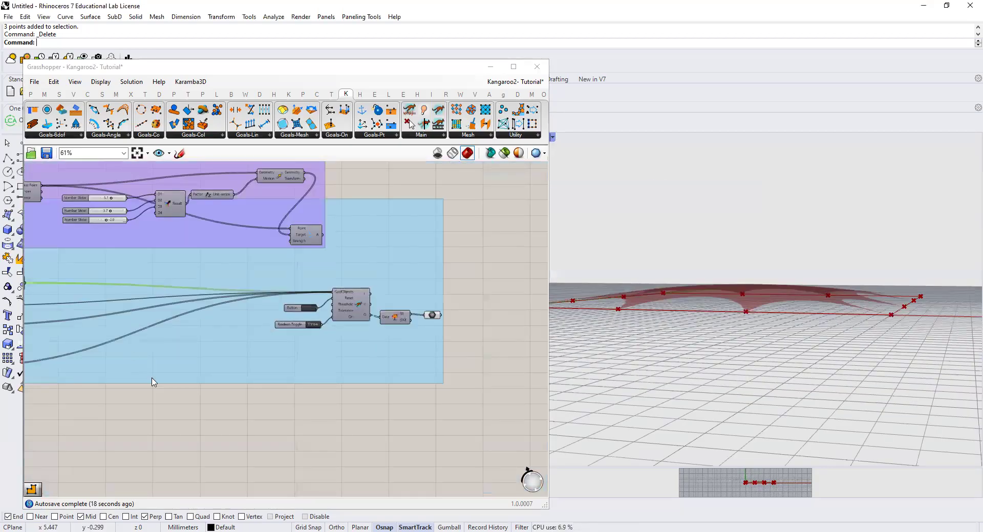
scroll(98, 335, "up", 5)
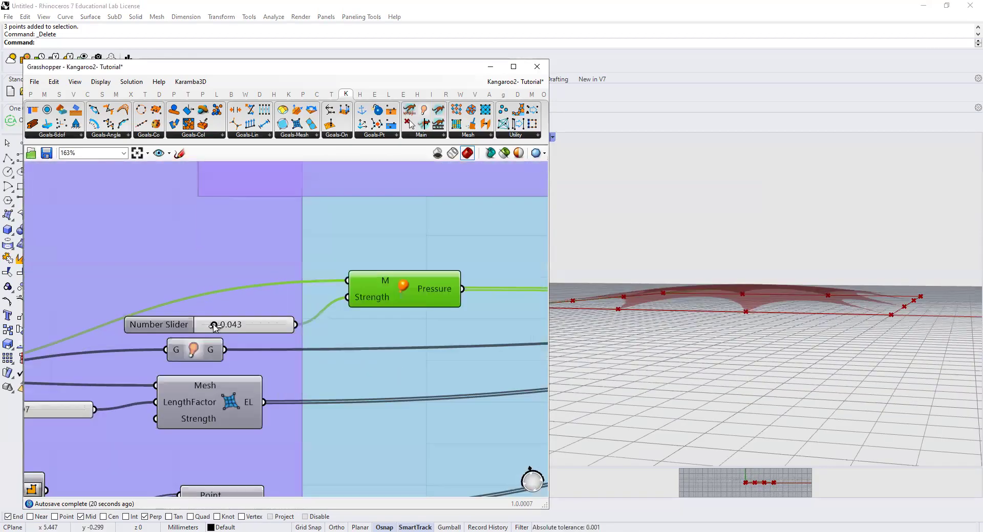
left_click_drag(217, 328, 232, 328)
right_click_drag(609, 303, 645, 358)
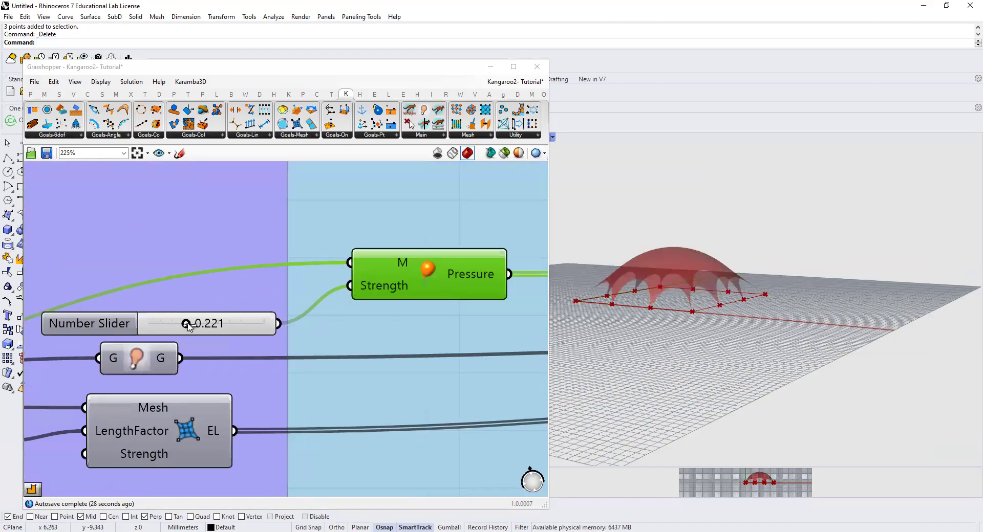
mouse_move(187, 325)
left_mouse_down()
mouse_move(241, 325)
mouse_move(182, 326)
left_mouse_up()
scroll(275, 353, "down", 8)
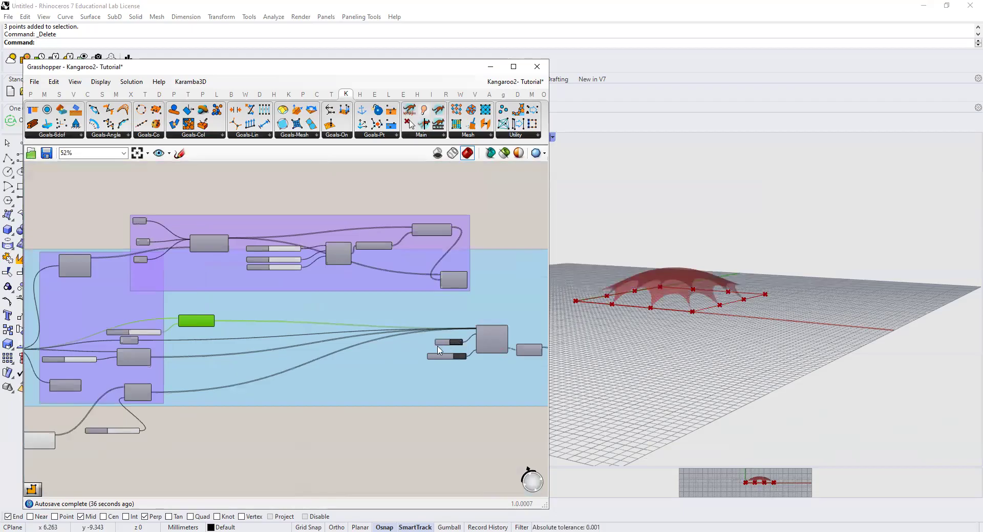
scroll(169, 336, "up", 5)
scroll(195, 346, "up", 4)
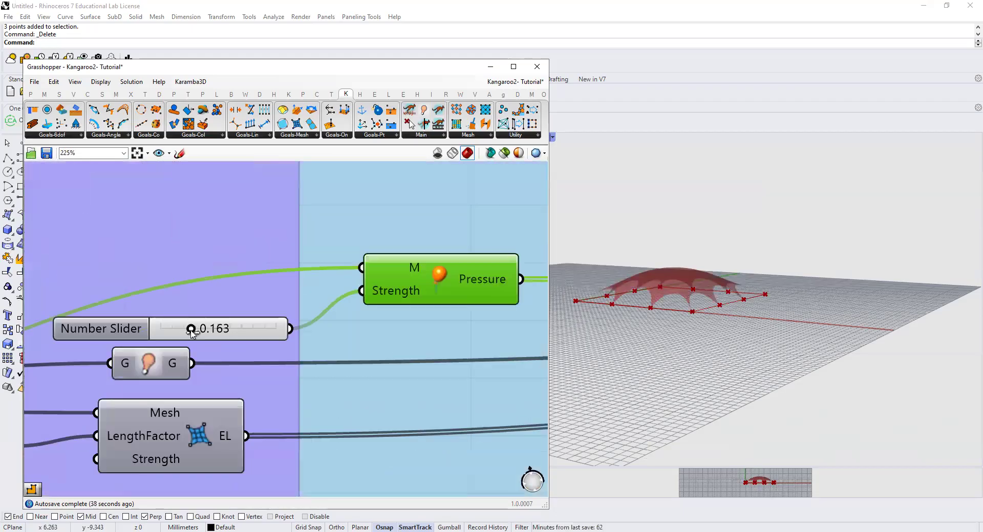
mouse_move(381, 297)
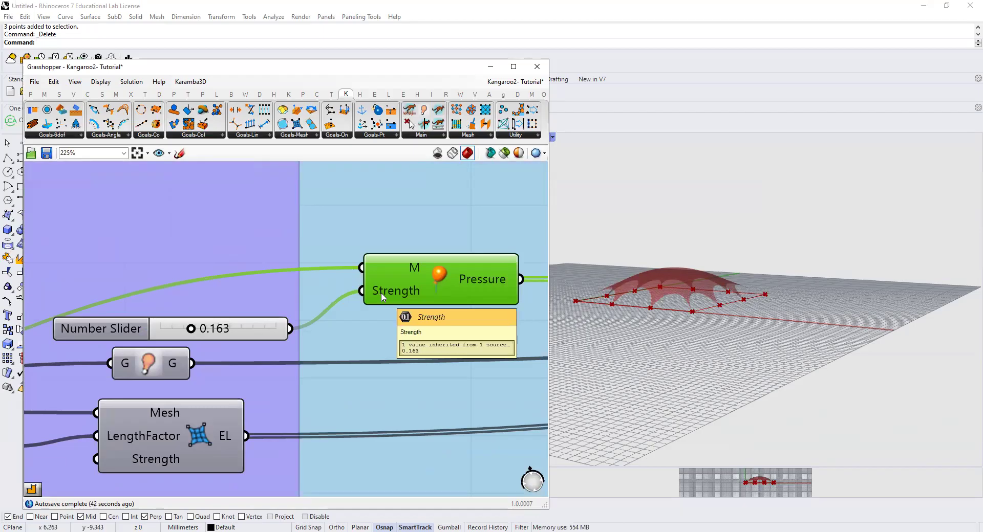
- Set the slider feeding the EdgeLengths LengthFactor to 0.33 after trying 0.90
scroll(396, 247, "down", 4)
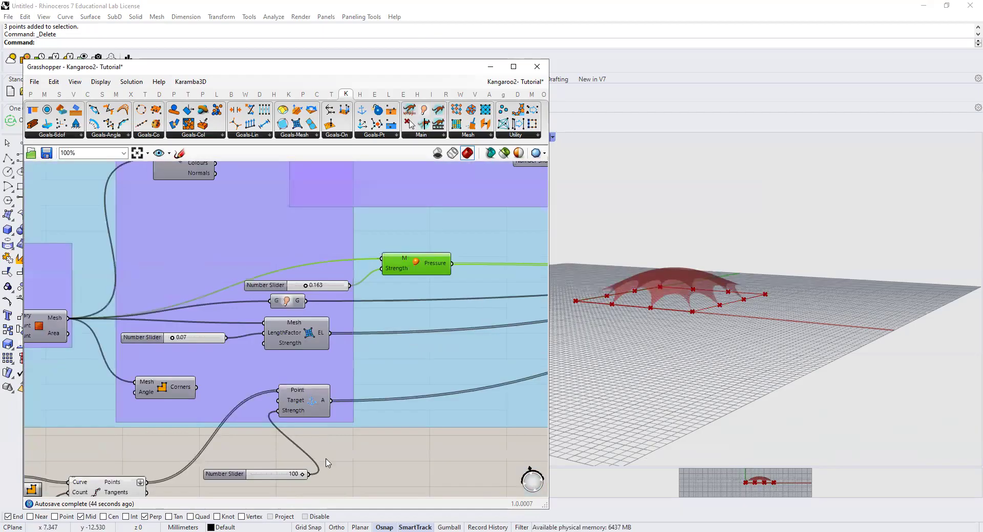
scroll(328, 463, "up", 1)
scroll(350, 433, "up", 2)
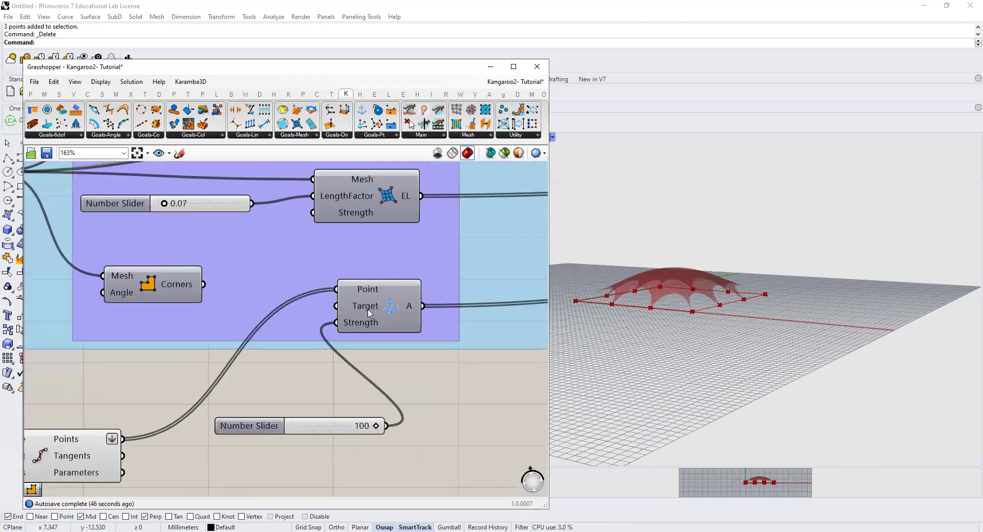
scroll(369, 371, "down", 3)
right_click_drag(375, 237, 369, 260)
scroll(368, 260, "up", 2)
scroll(369, 260, "up", 1)
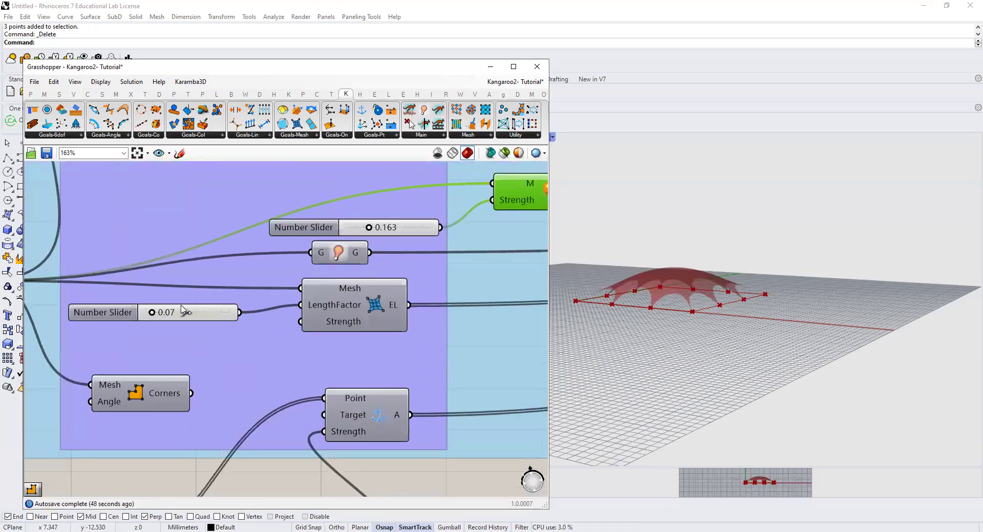
left_click_drag(149, 313, 221, 318)
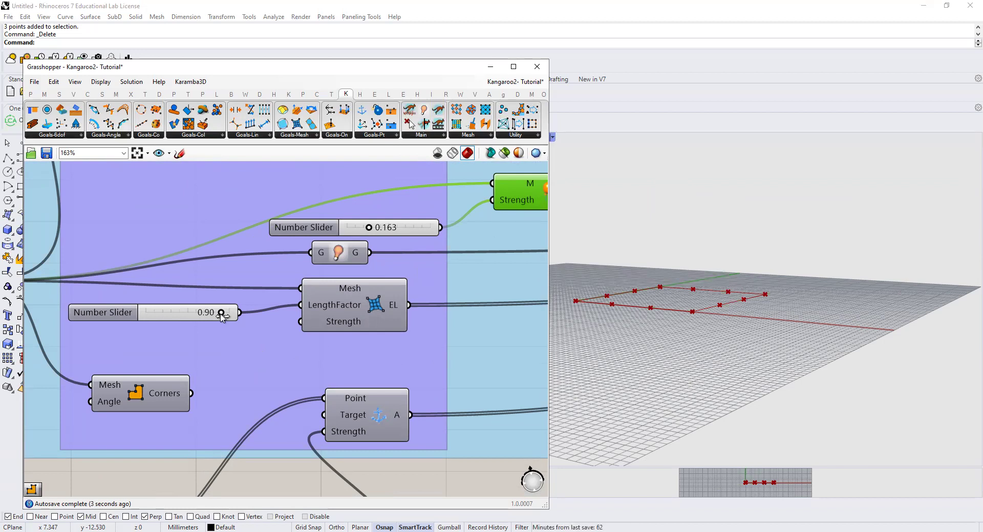
left_click_drag(222, 317, 171, 317)
- Reset the Kangaroo solver with the new length factor and inspect the inflated mesh at its anchor points
scroll(82, 325, "down", 3)
scroll(77, 313, "down", 3)
right_click_drag(512, 303, 390, 320)
scroll(410, 321, "up", 1)
left_click(435, 311)
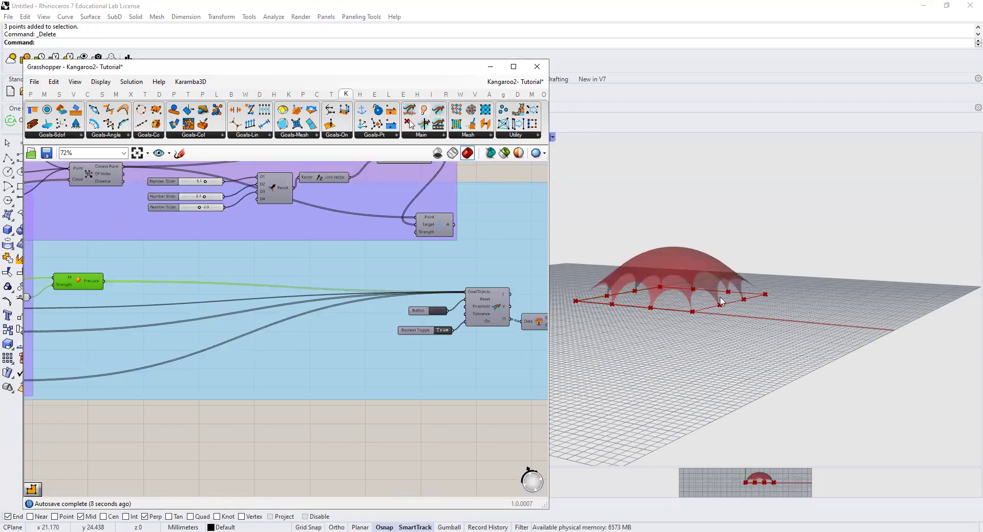
scroll(728, 289, "up", 2)
scroll(722, 294, "up", 3)
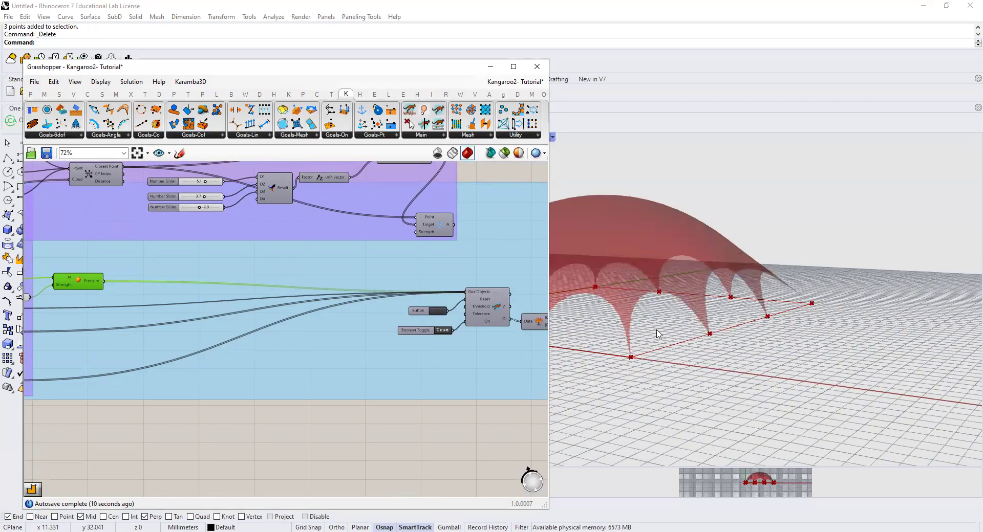
scroll(664, 278, "down", 8)
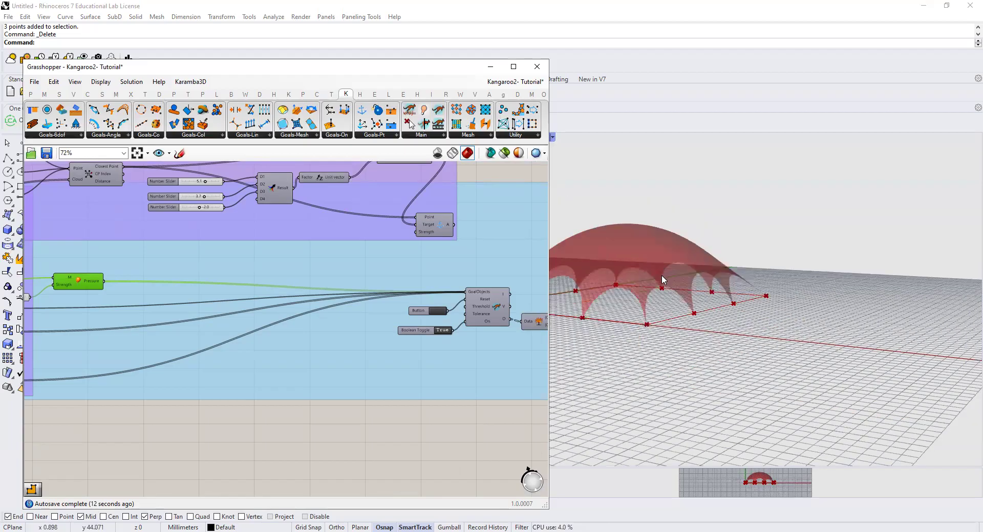
- Add an integer number slider ranging from 1 to 1000 beneath the Anchor that holds the boundary points
scroll(316, 392, "down", 2)
scroll(241, 432, "down", 2)
right_click_drag(248, 436, 415, 420)
scroll(230, 409, "up", 2)
scroll(230, 412, "up", 3)
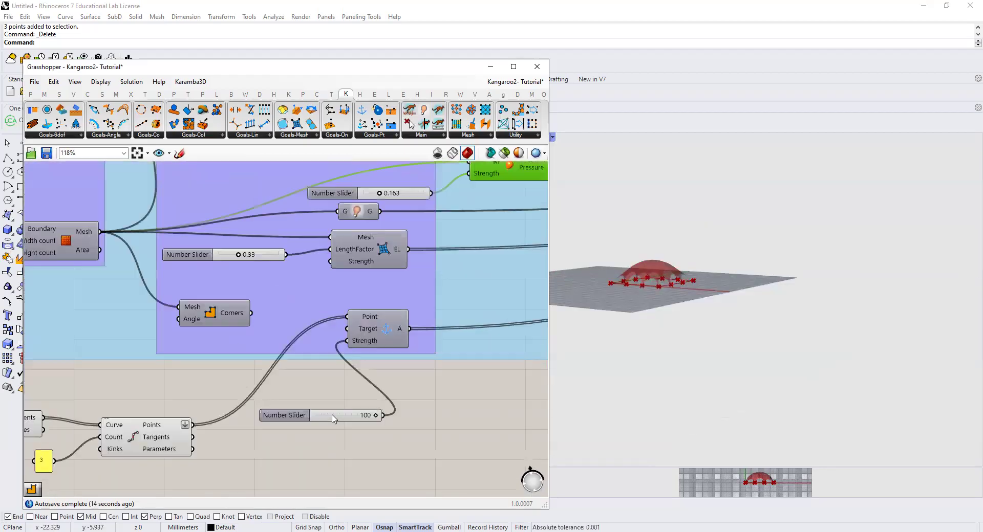
scroll(263, 308, "up", 2)
scroll(237, 271, "down", 2)
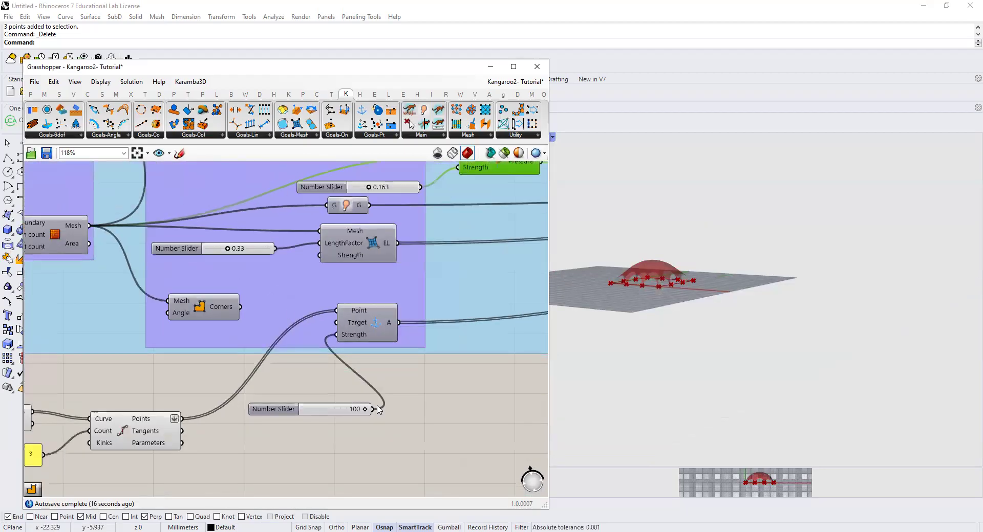
scroll(379, 416, "up", 2)
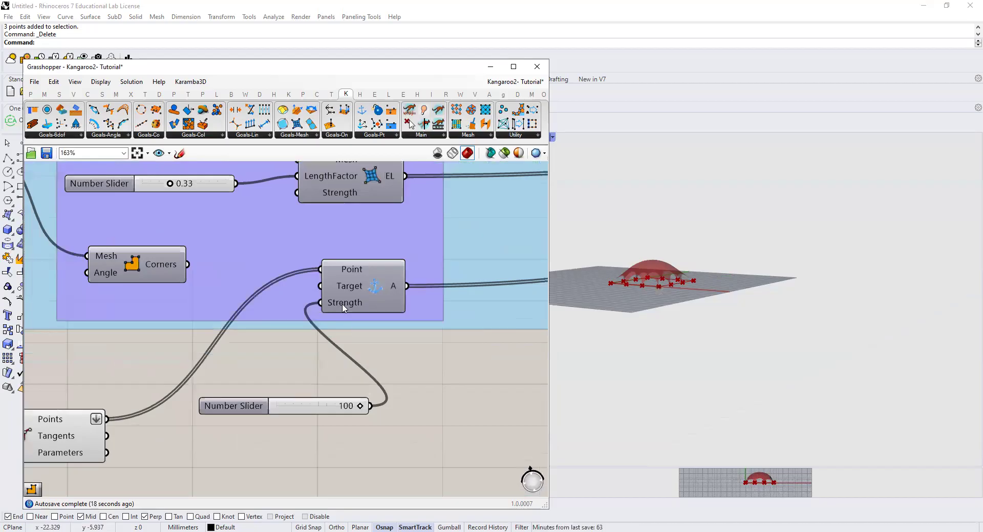
double_click(287, 369)
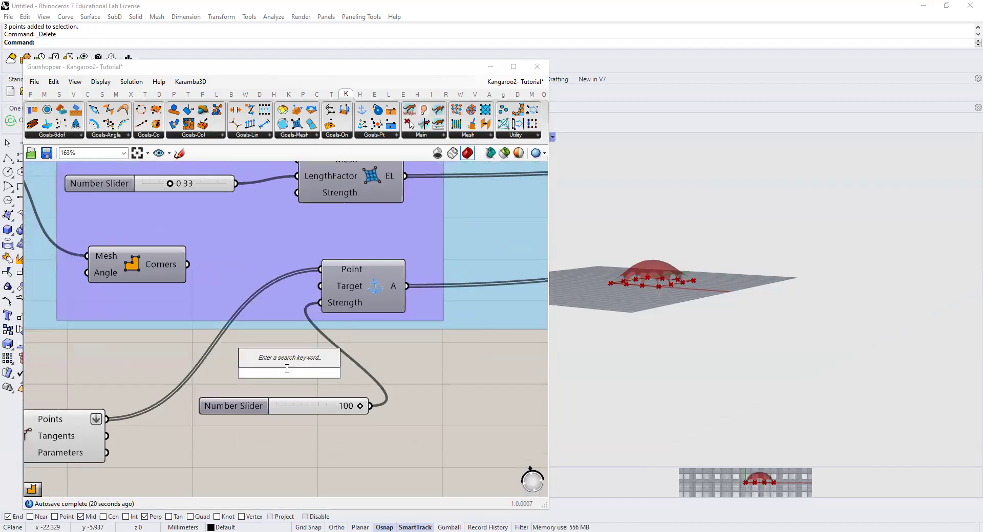
type("1<")
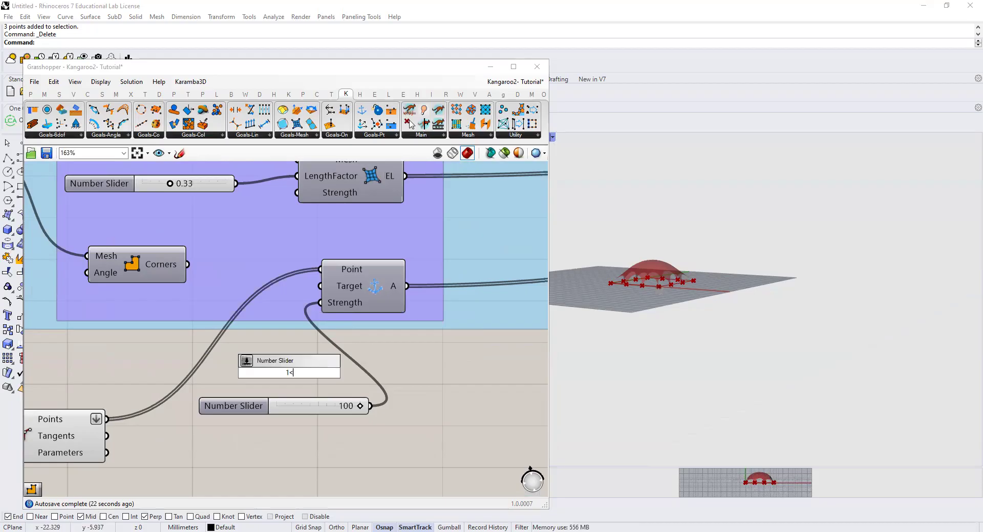
type("1")
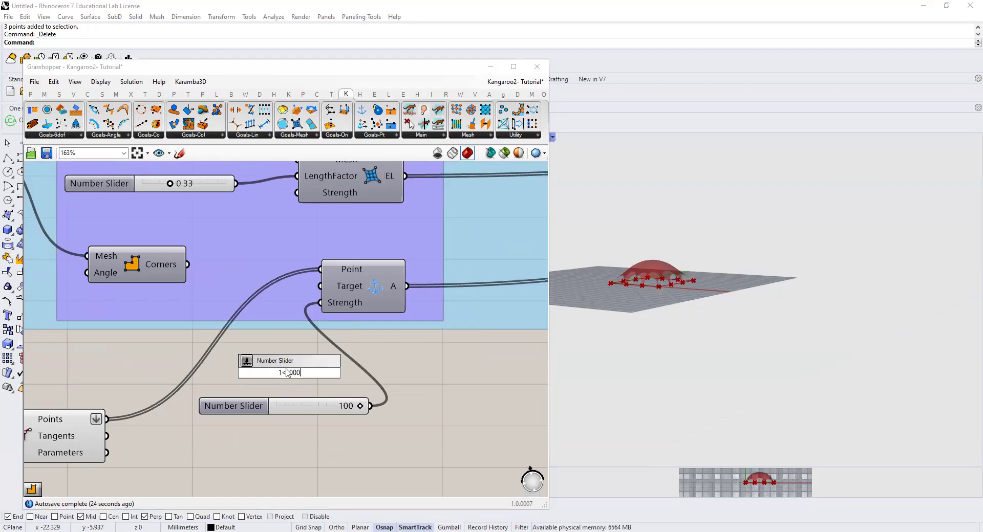
type("00")
key("Return")
- Connect the new slider to the Anchor's Strength input in place of the 100 slider and inspect the mesh at strength 1
left_click_drag(375, 373, 320, 303)
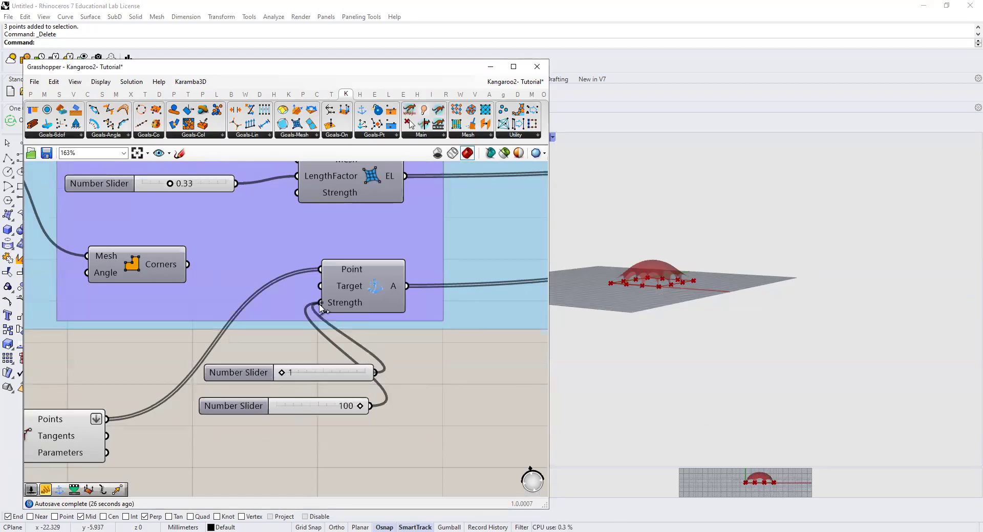
scroll(290, 379, "up", 4)
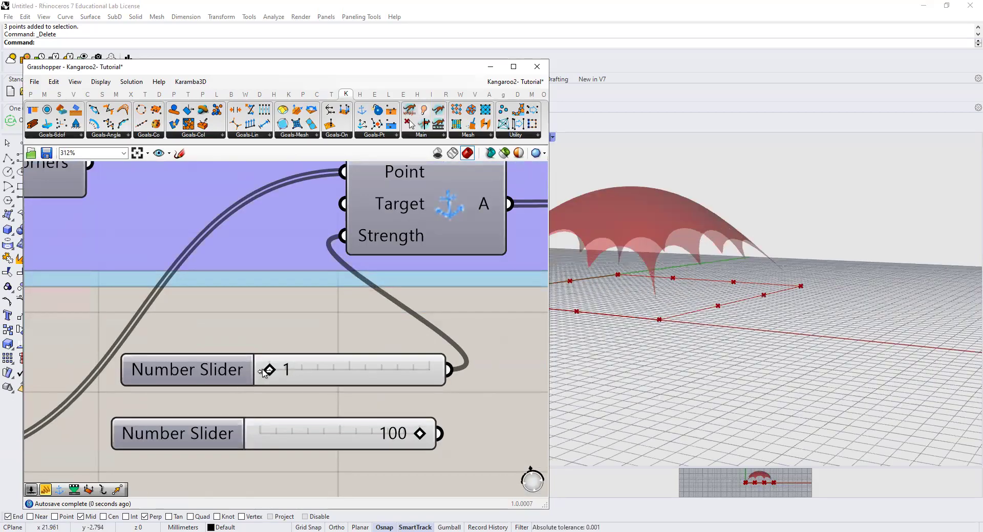
scroll(664, 300, "up", 2)
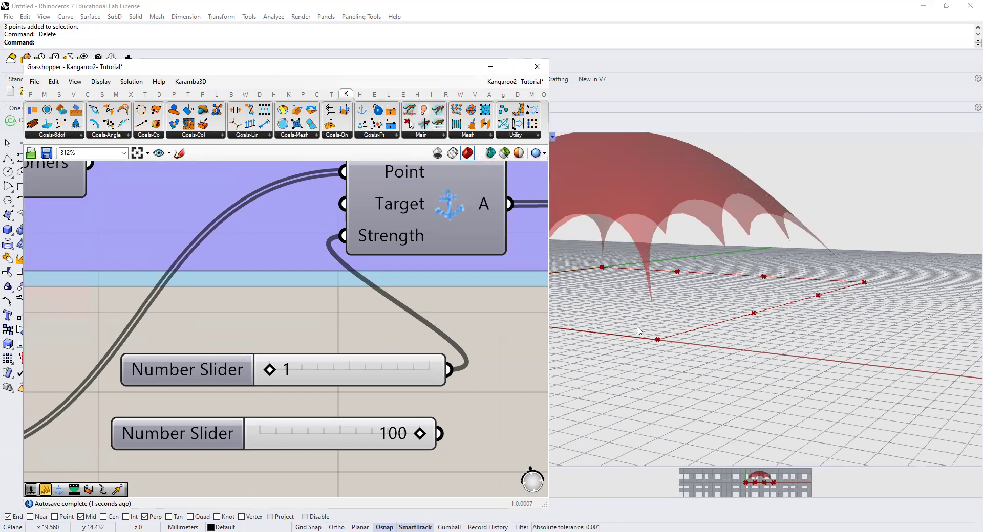
scroll(638, 331, "down", 1)
scroll(701, 343, "down", 1)
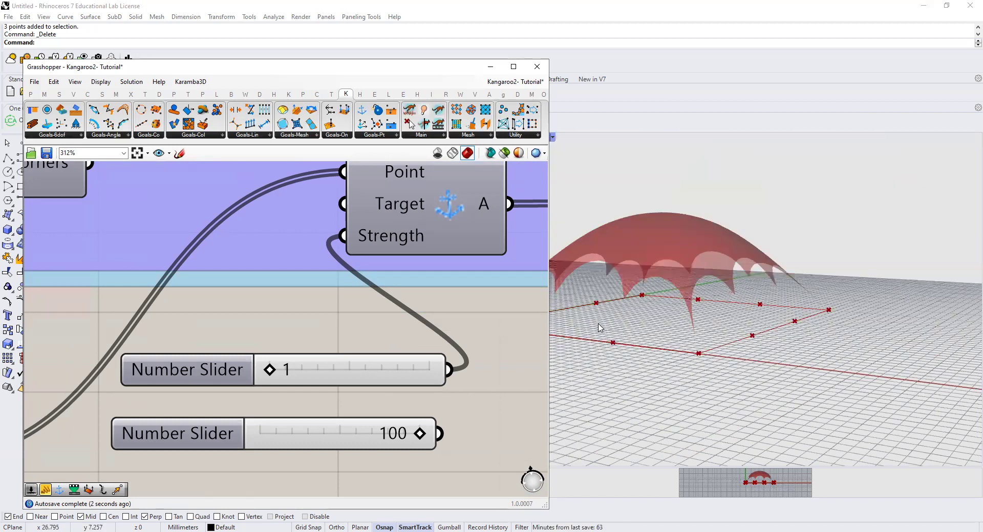
scroll(597, 325, "up", 1)
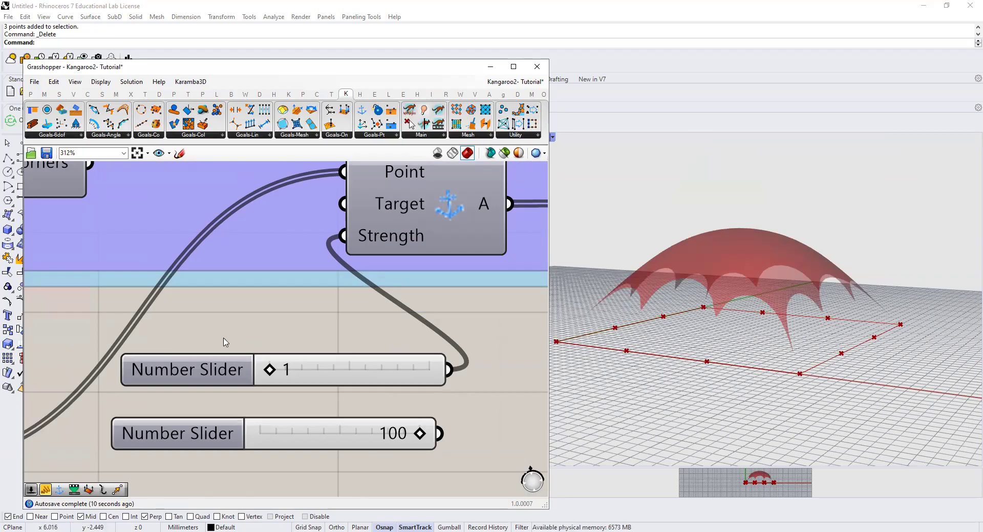
- Set the slider feeding the Anchor's Strength to 1000
left_click_drag(266, 372, 432, 374)
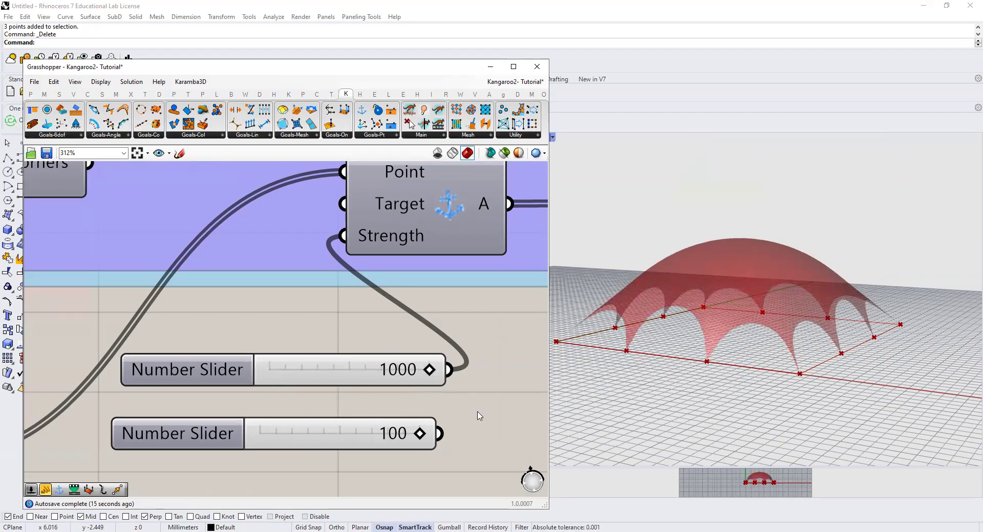
right_click_drag(455, 408, 400, 404)
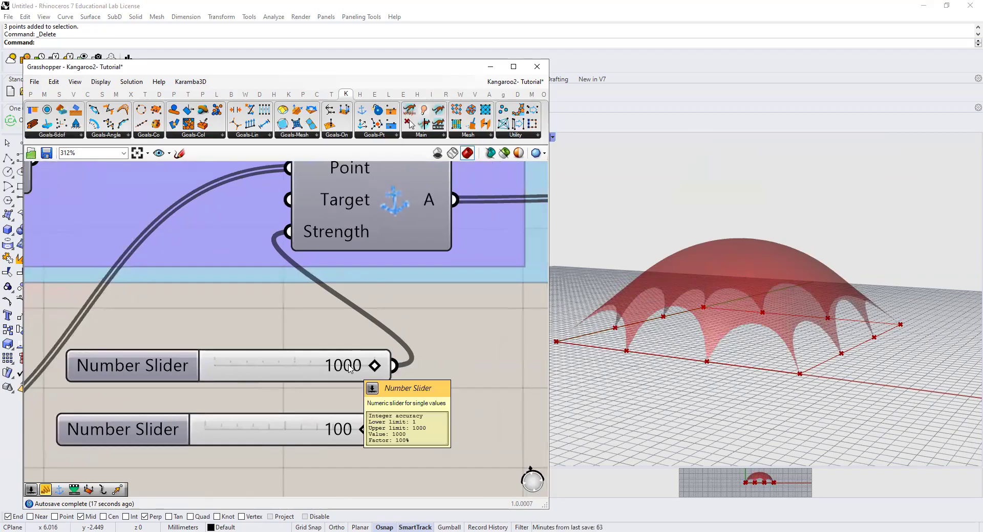
mouse_move(336, 238)
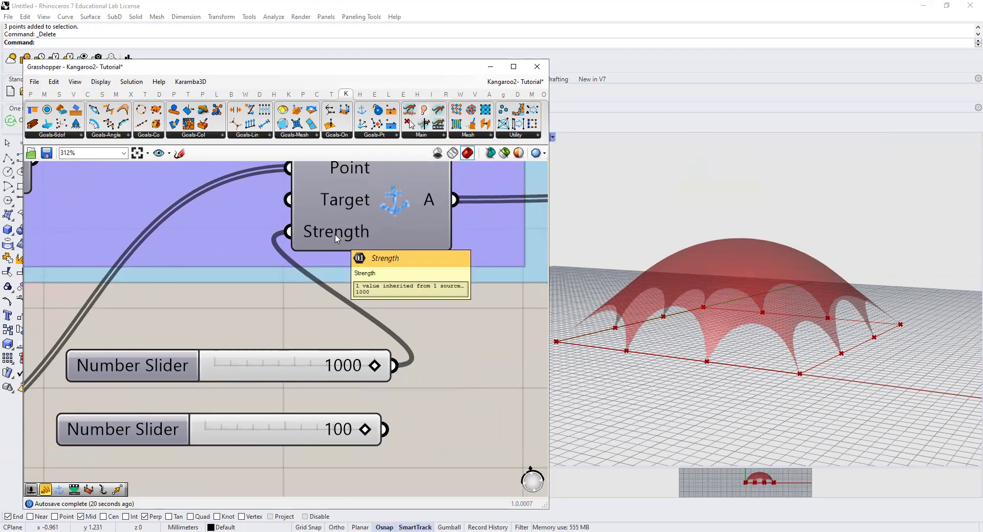
- Delete the unused number slider with value 100 beneath the Anchor
scroll(373, 369, "down", 3)
left_click(307, 414)
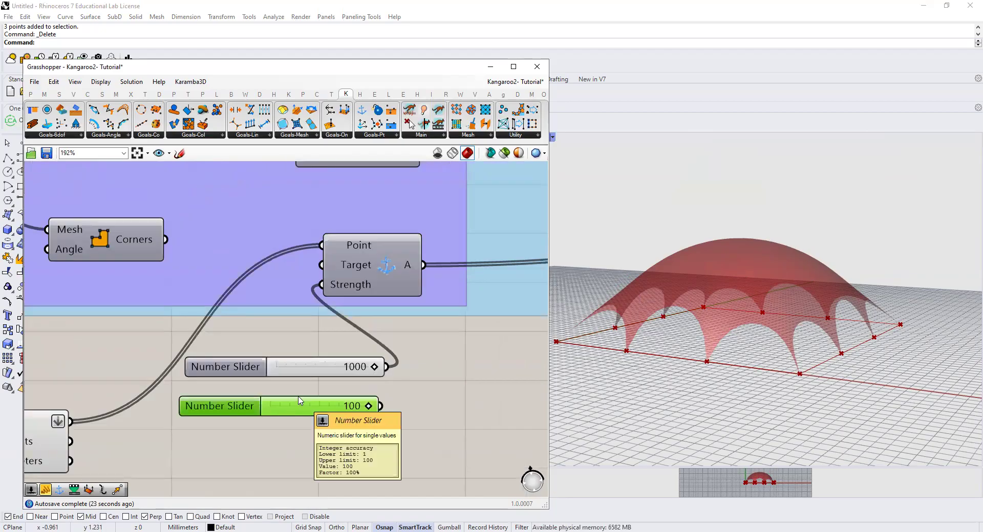
key("Delete")
scroll(345, 399, "down", 2)
scroll(443, 387, "down", 3)
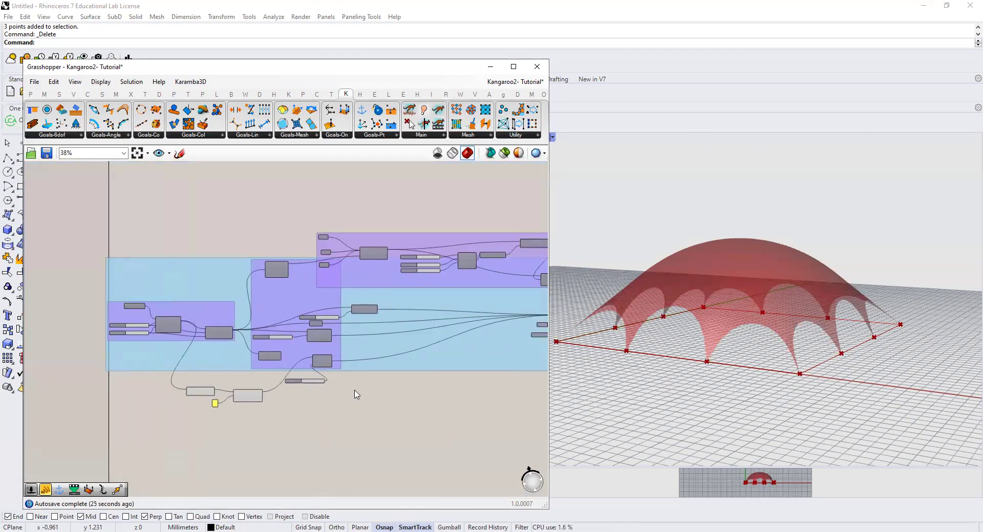
scroll(317, 278, "up", 2)
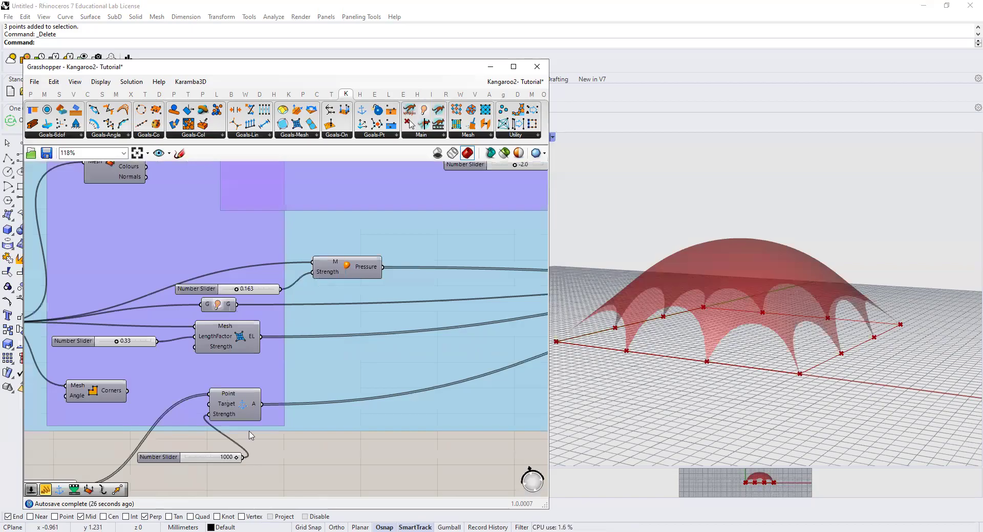
- Move the 0.163 number slider feeding the Pressure component's Strength slightly upward on the canvas
scroll(268, 477, "up", 1)
left_click_drag(235, 268, 241, 254)
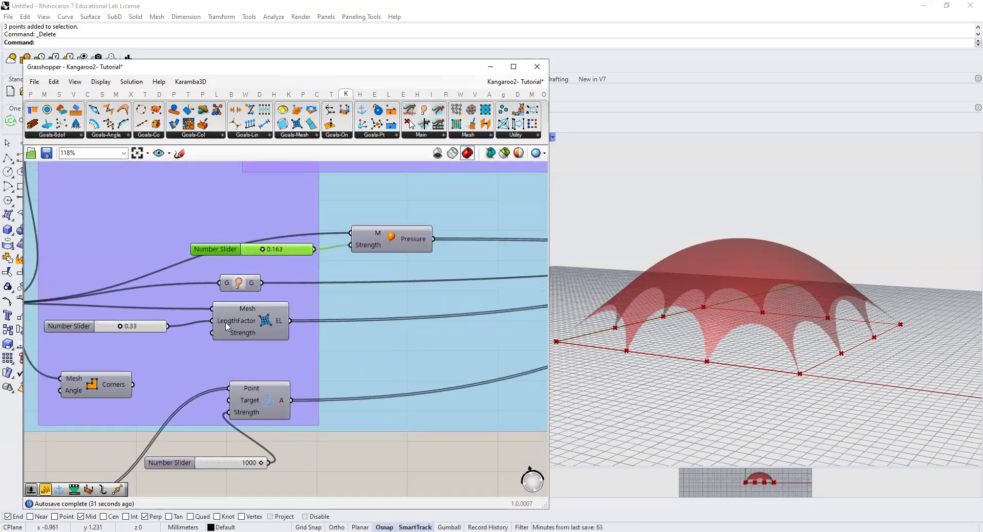
mouse_move(228, 326)
scroll(200, 384, "down", 4)
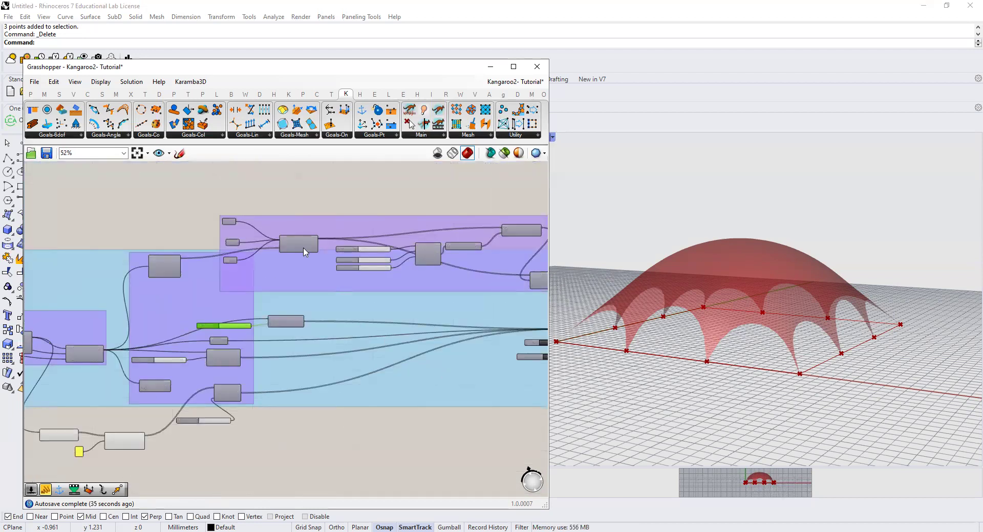
- Move the group holding the Closest Point, Move and Anchor components upward, clear of the blue group
scroll(215, 255, "up", 2)
right_click_drag(171, 222, 180, 222)
right_click_drag(750, 342, 725, 285)
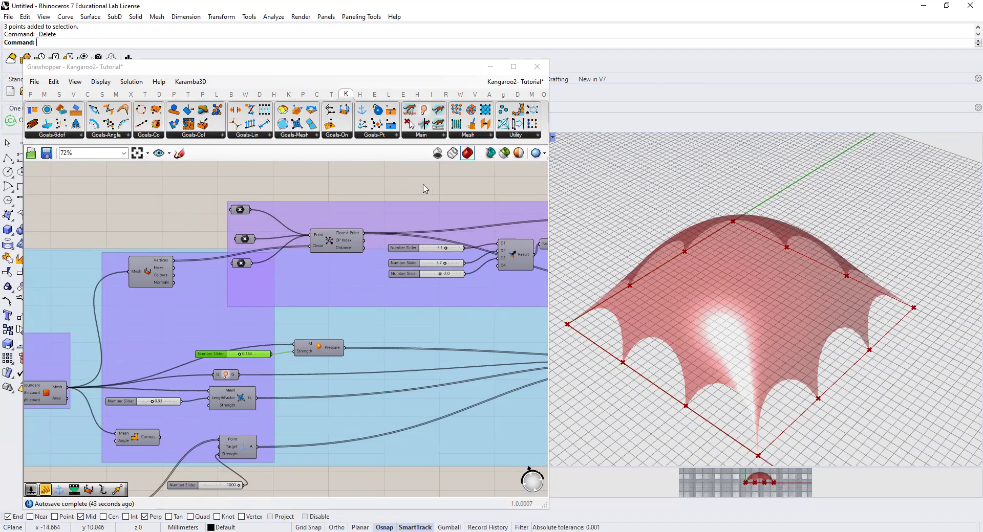
right_click_drag(423, 189, 318, 209)
left_click_drag(310, 228, 299, 175)
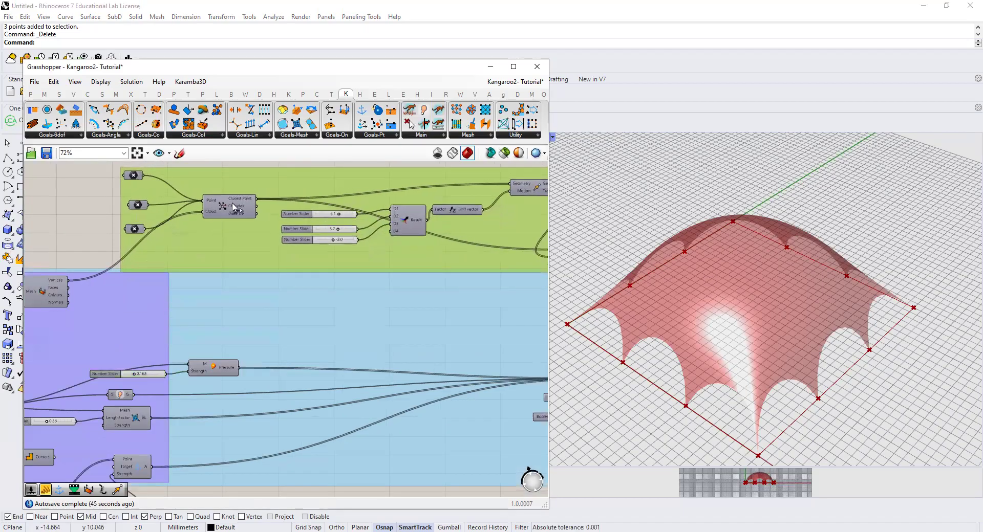
scroll(108, 225, "down", 2)
- Select the three Point parameters feeding Closest Point and turn on their preview
right_click_drag(69, 229, 114, 257)
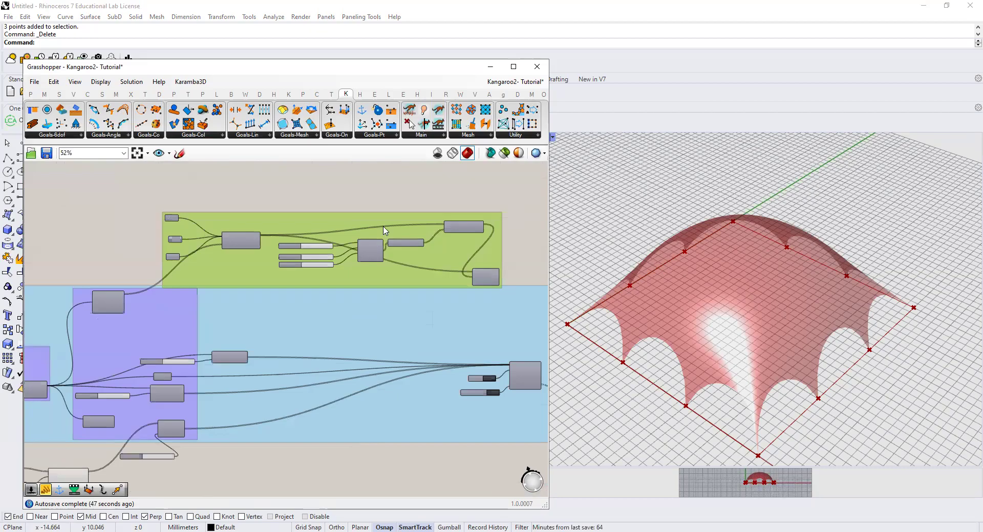
scroll(385, 236, "up", 2)
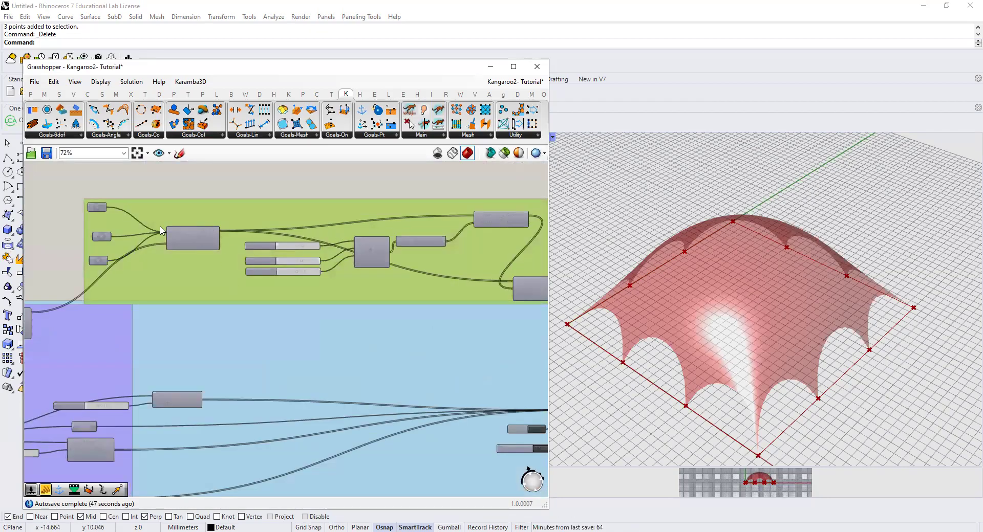
scroll(185, 219, "down", 1)
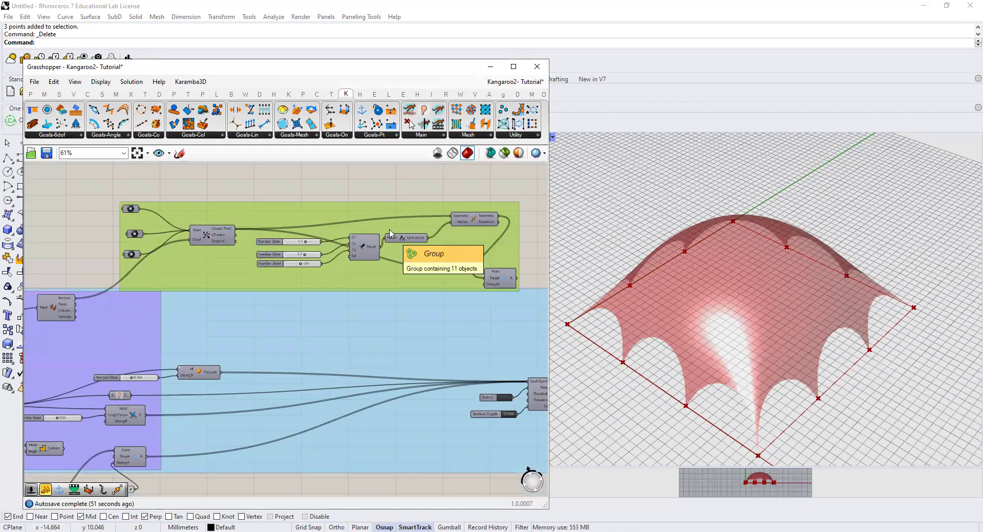
right_click_drag(220, 192, 264, 196)
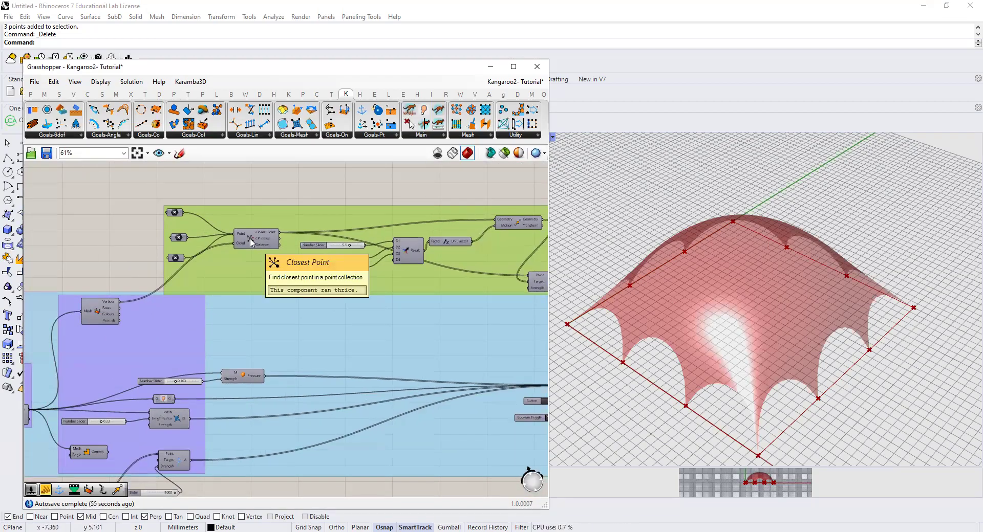
left_click_drag(144, 195, 201, 284)
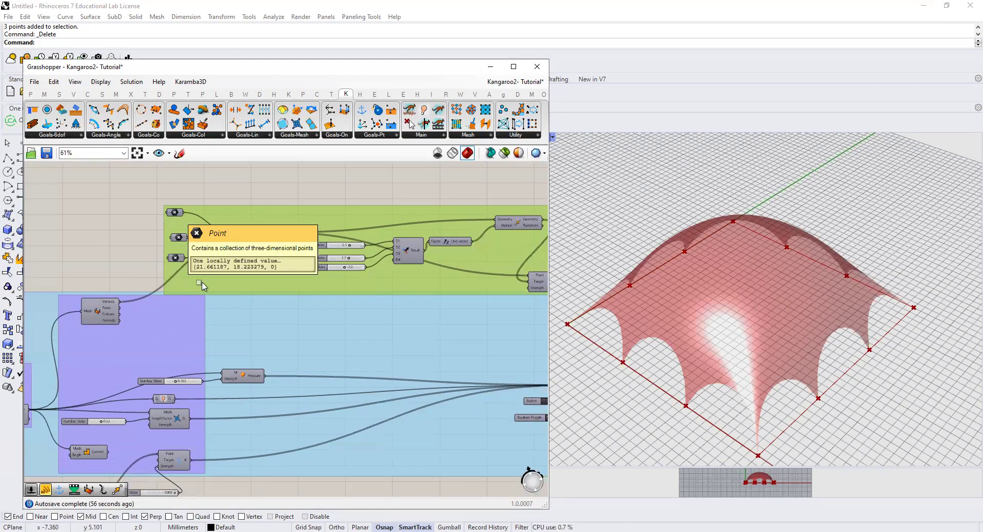
middle_click(174, 240)
left_click(193, 217)
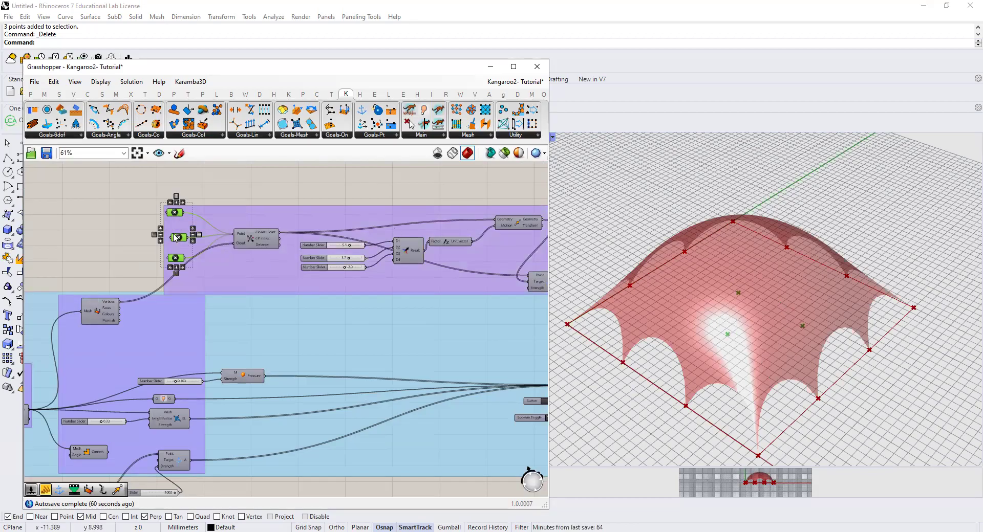
- Turn on the Closest Point component's preview and hide the preview of the three Point parameters
right_click(260, 243)
left_click(262, 257)
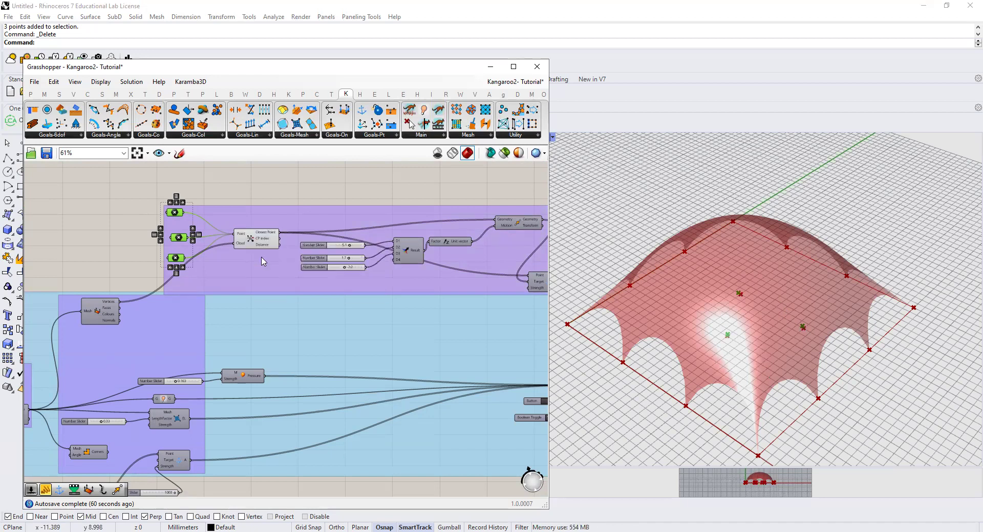
right_click_drag(752, 340, 752, 287)
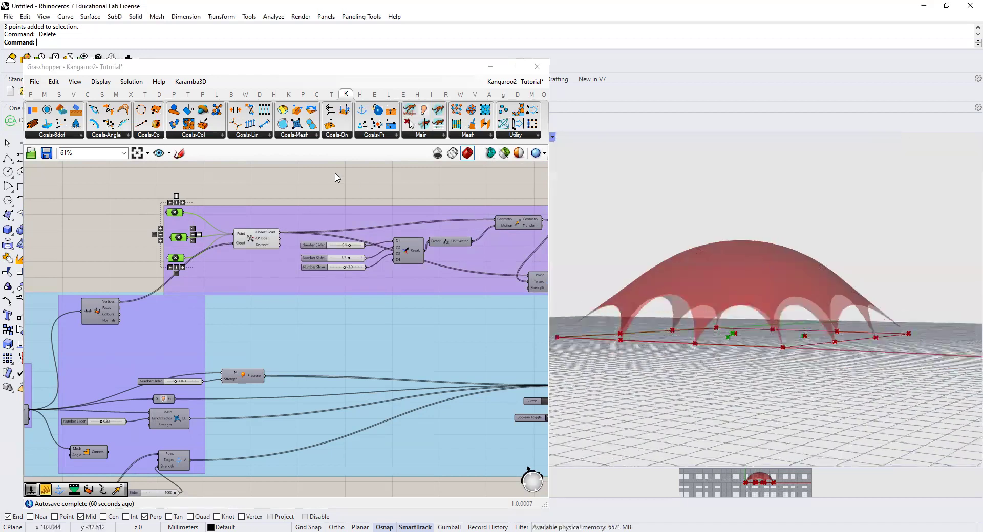
scroll(190, 217, "up", 1)
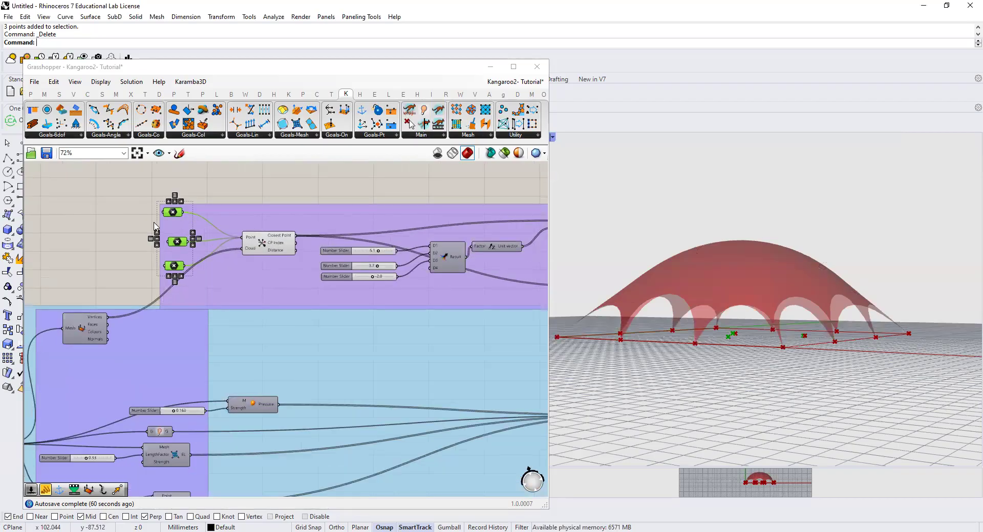
middle_click(187, 203)
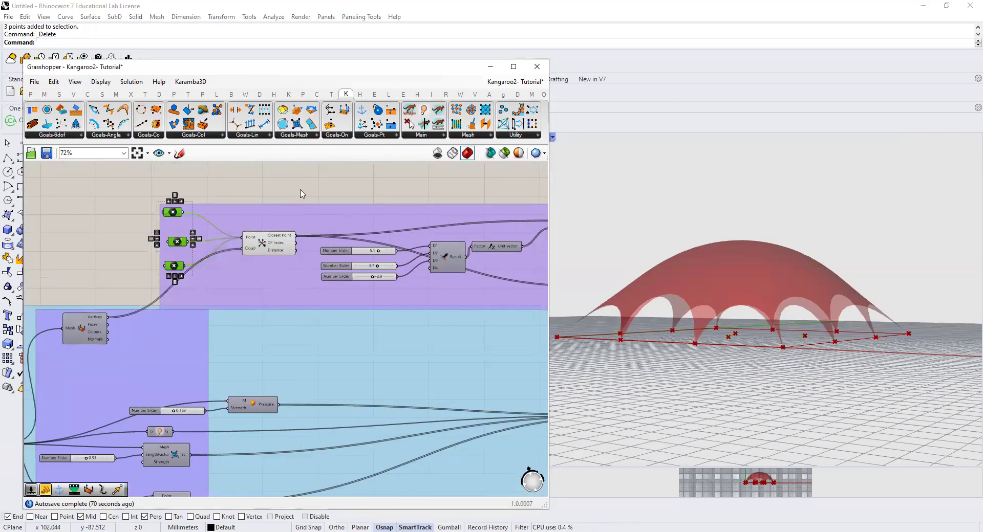
- Turn on the Move component's preview and examine the moved points beneath the mesh from several angles
right_click_drag(300, 193, 193, 195)
right_click_drag(469, 229, 405, 231)
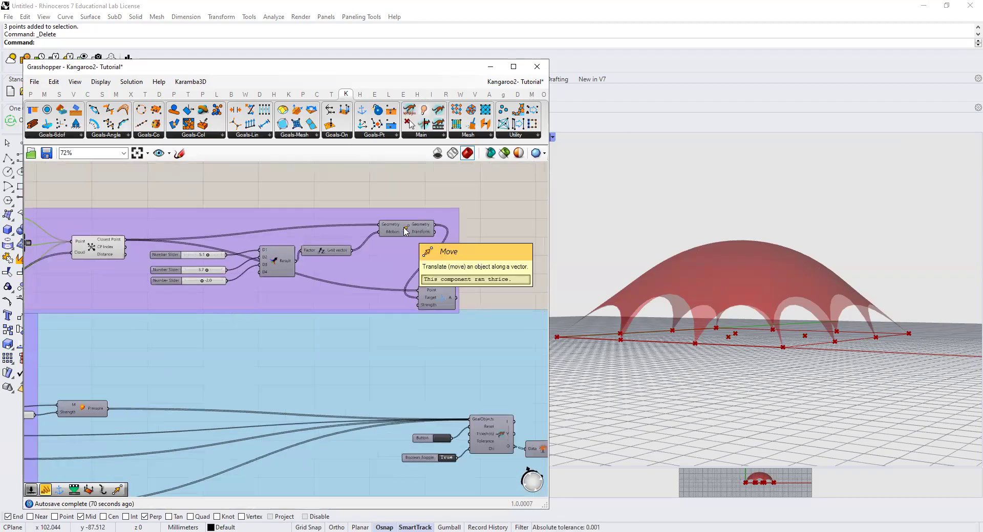
right_click(407, 231)
left_click(426, 248)
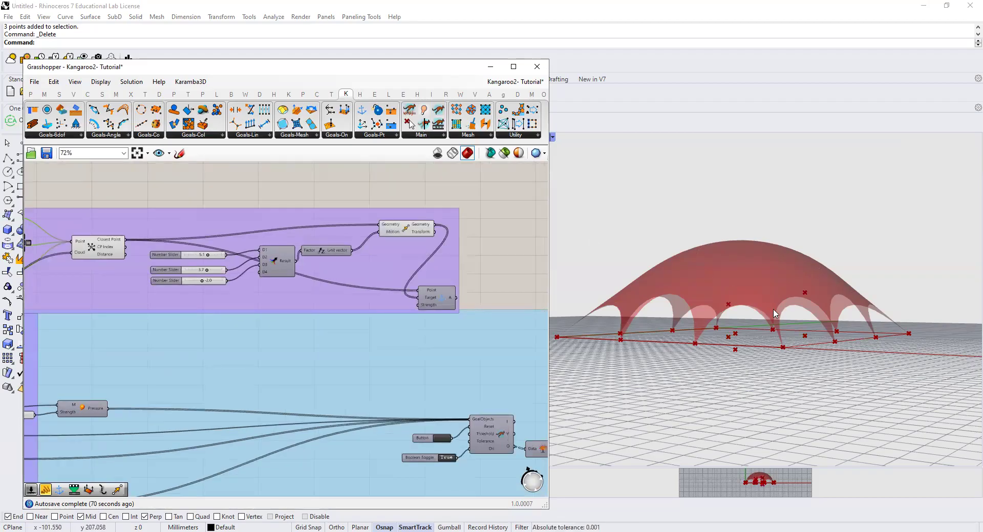
right_click_drag(748, 375, 692, 287)
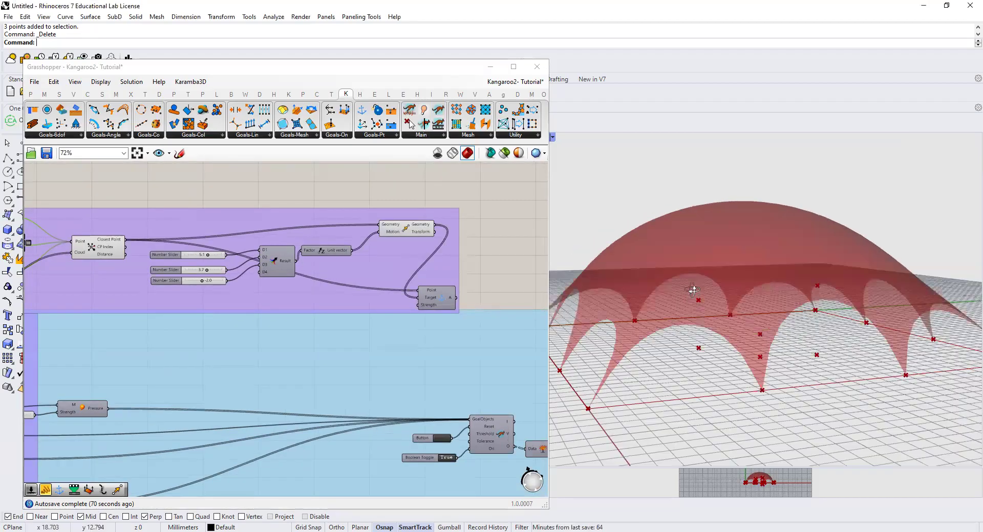
right_click_drag(676, 333, 731, 369)
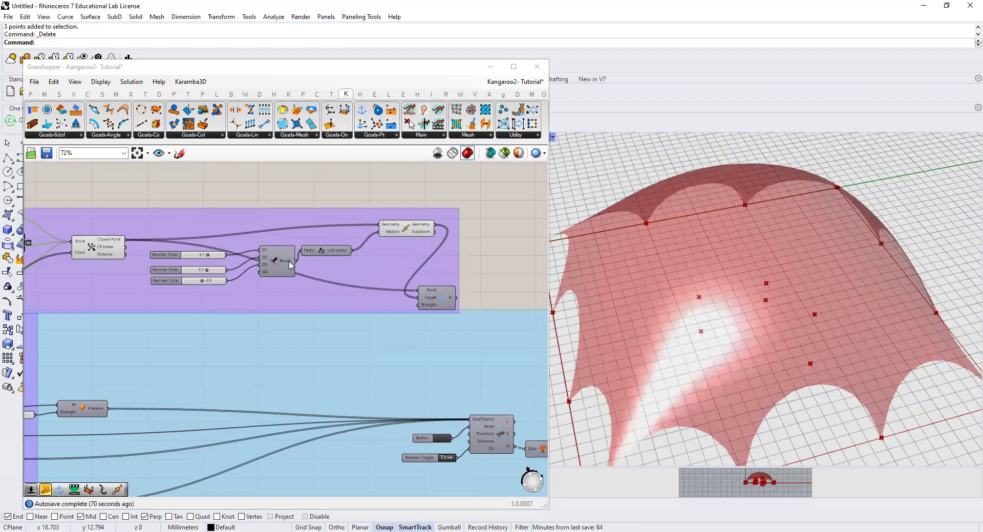
- Shift the Unit Z vector component away from the Result output and add a Gene Pool above the group
scroll(290, 265, "up", 2)
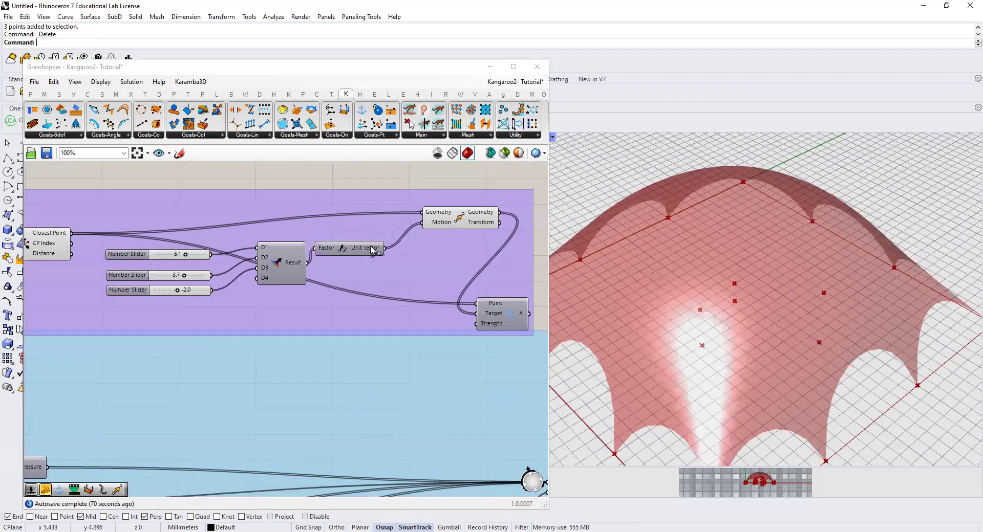
left_click_drag(342, 251, 361, 247)
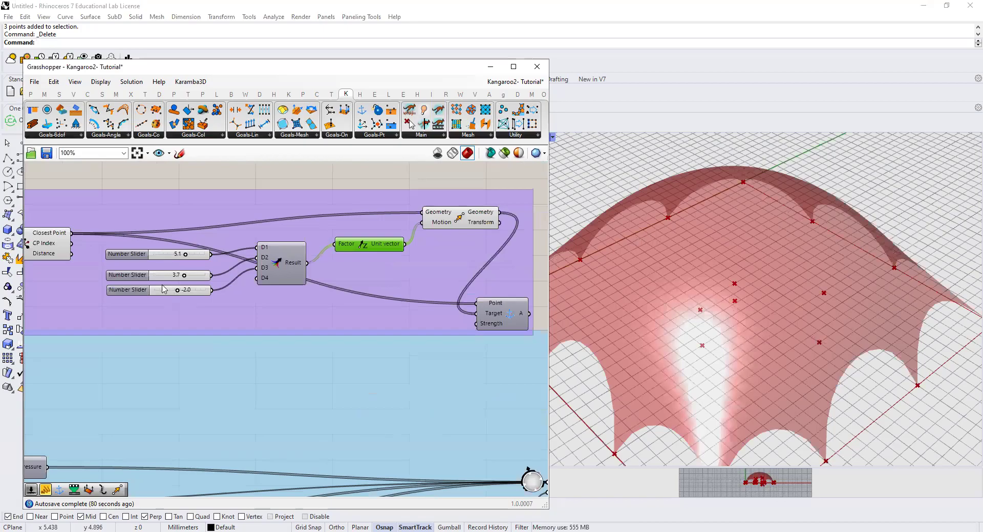
left_click(184, 180)
double_click(181, 176)
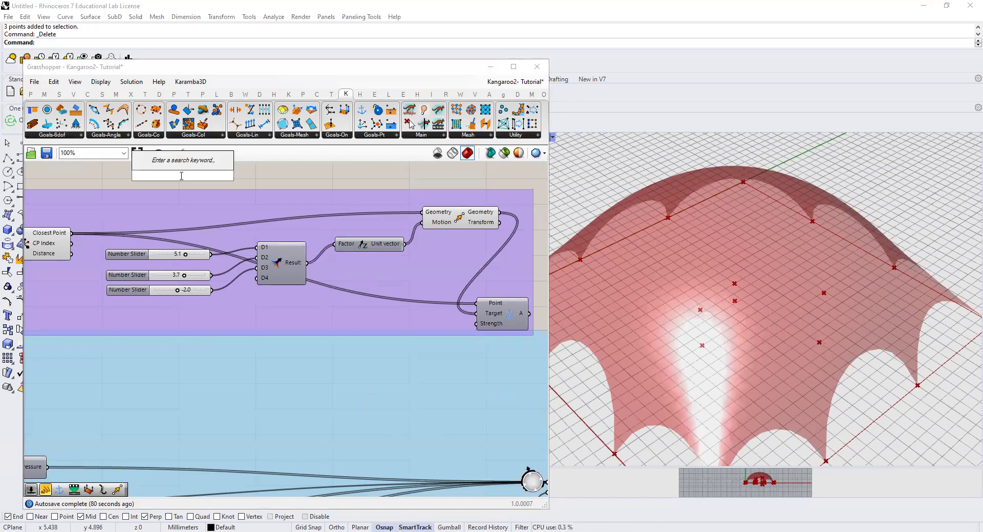
type("gene")
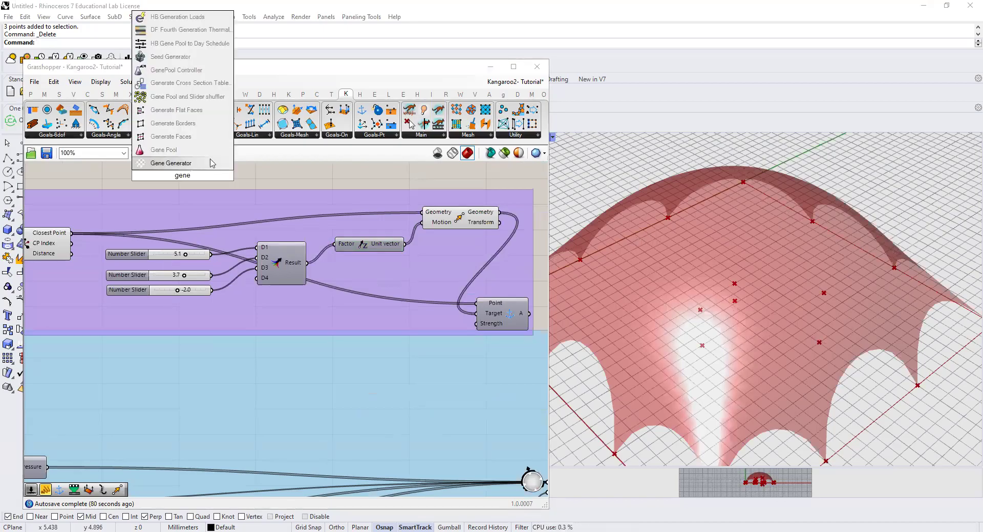
left_click(205, 149)
right_click_drag(211, 176, 188, 227)
- Edit the Gene Pool to use a gene count of 3 and 1 decimal
right_click(189, 226)
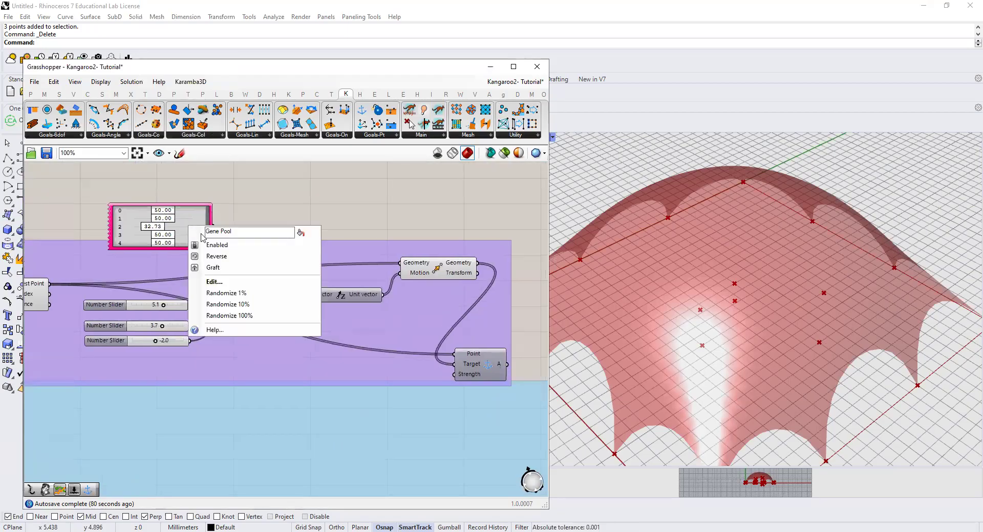
left_click(214, 282)
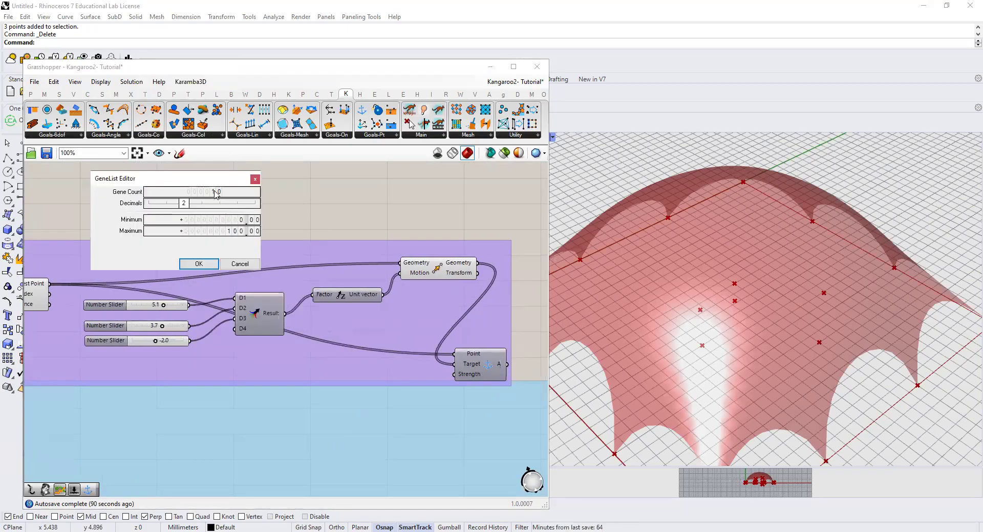
left_click(245, 192)
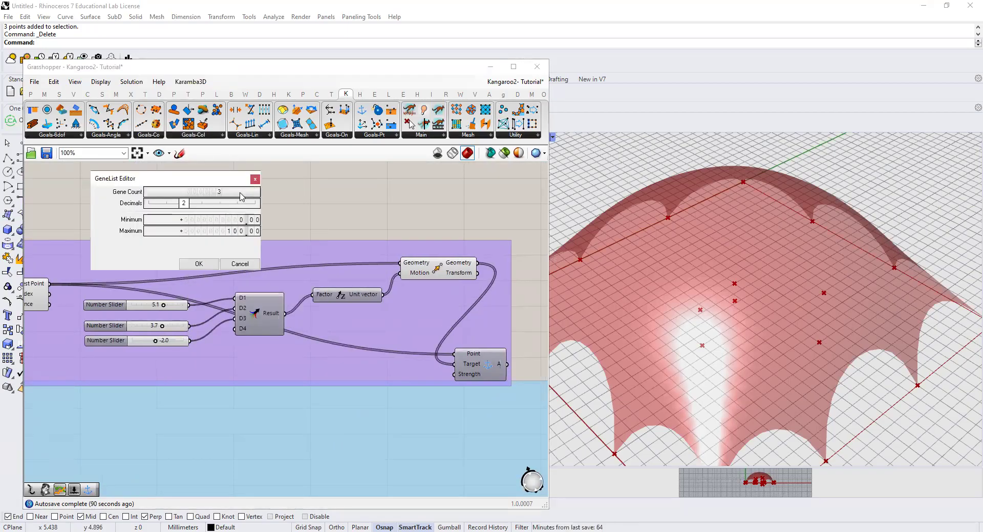
left_click_drag(185, 204, 169, 206)
- Set the Gene Pool's minimum to -10 and maximum to 10, and accept the settings
double_click(243, 231)
double_click(242, 221)
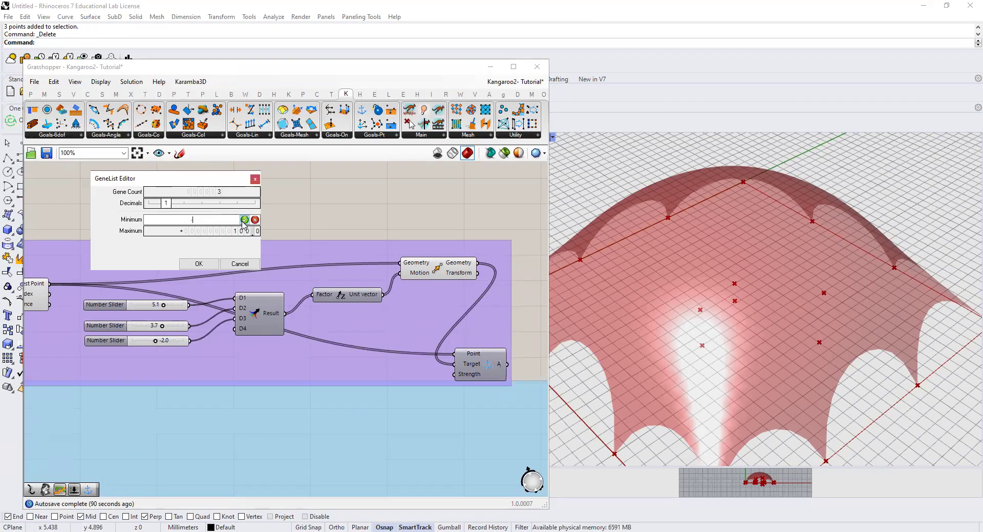
type("-10")
left_click(244, 219)
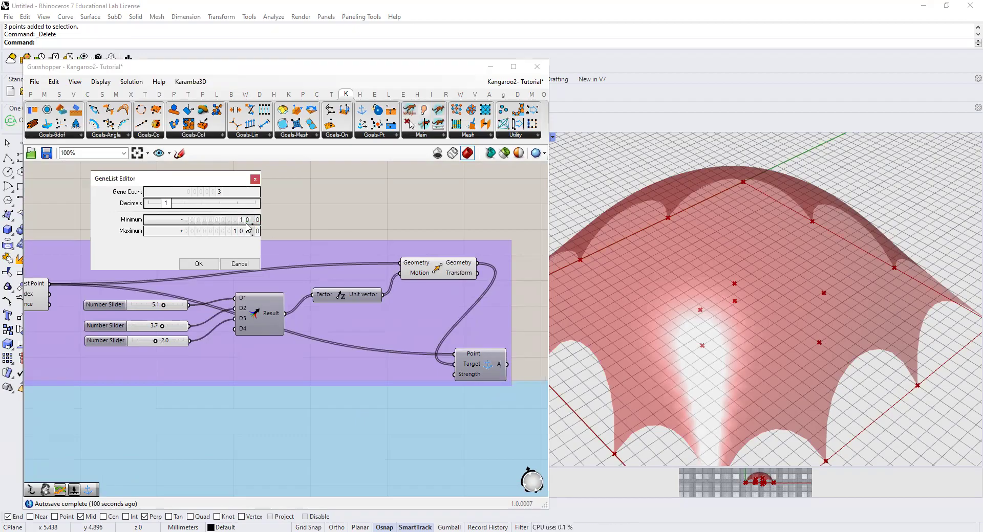
double_click(238, 232)
type("10")
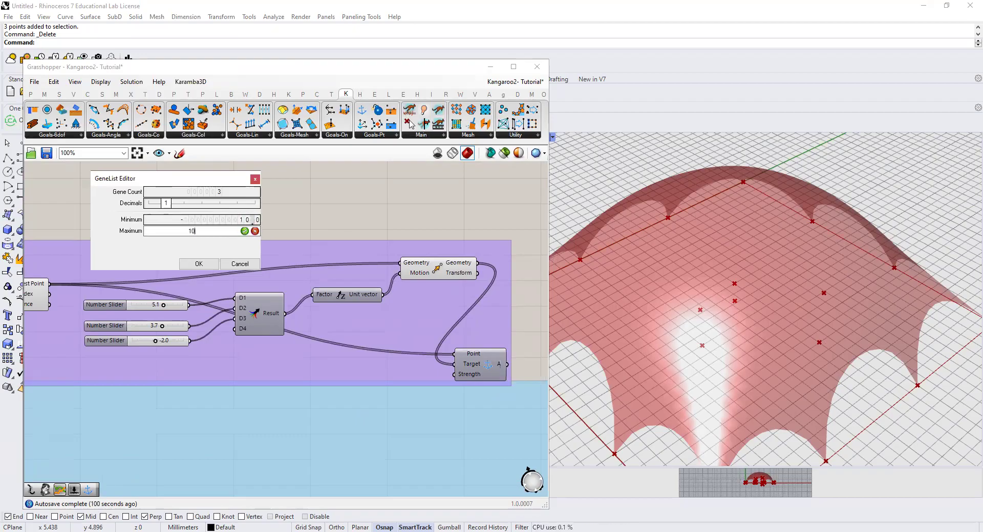
left_click(246, 231)
key("Return")
- Feed the Gene Pool into the Unit Z Factor input, replacing the merged sliders, and set its first two genes to 8.0 and -7.7
left_click_drag(213, 226, 313, 294)
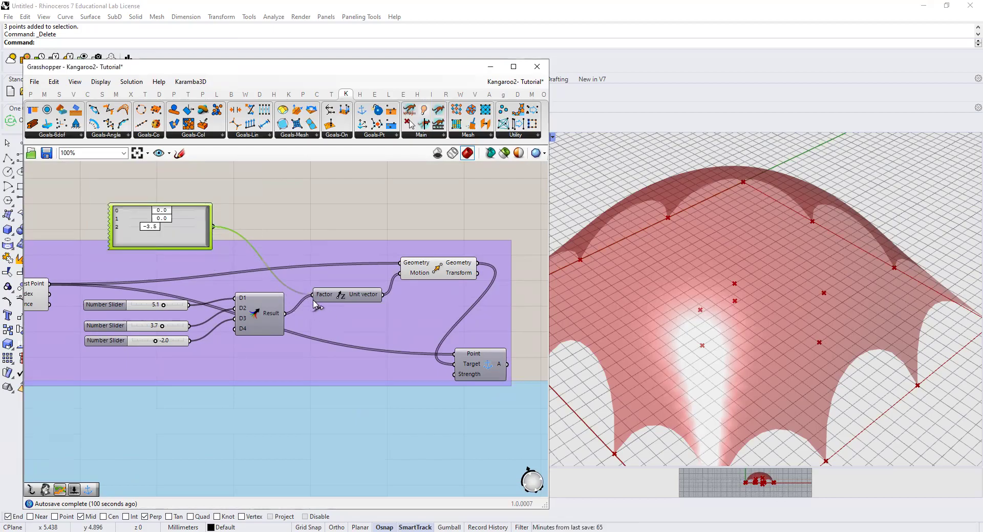
left_click_drag(163, 219, 188, 220)
left_click(447, 271)
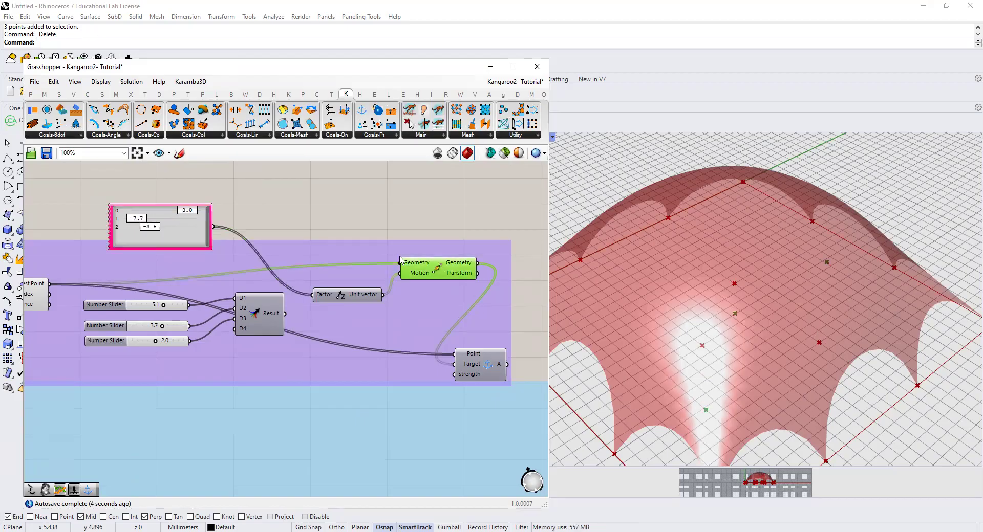
- Add the upper group's Anchor output to the solver's GoalObjects alongside the existing goals and inspect the deformed mesh
scroll(402, 261, "down", 3)
scroll(436, 296, "up", 3)
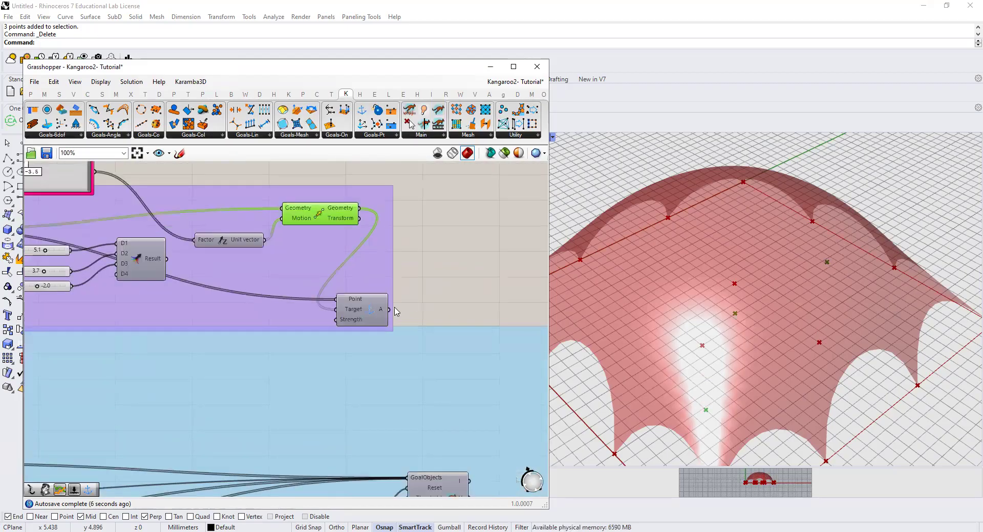
left_click_drag(389, 311, 408, 478)
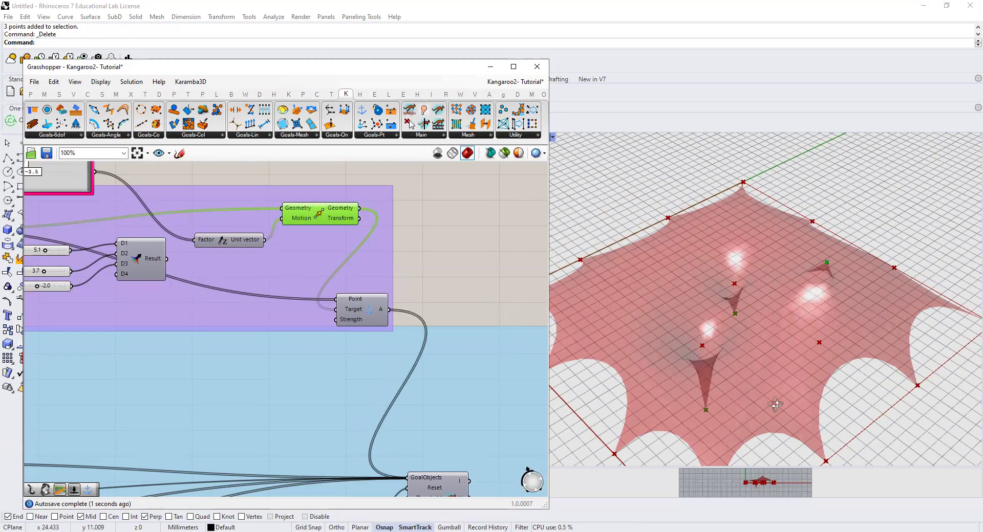
right_click_drag(771, 404, 768, 340)
scroll(469, 235, "down", 3)
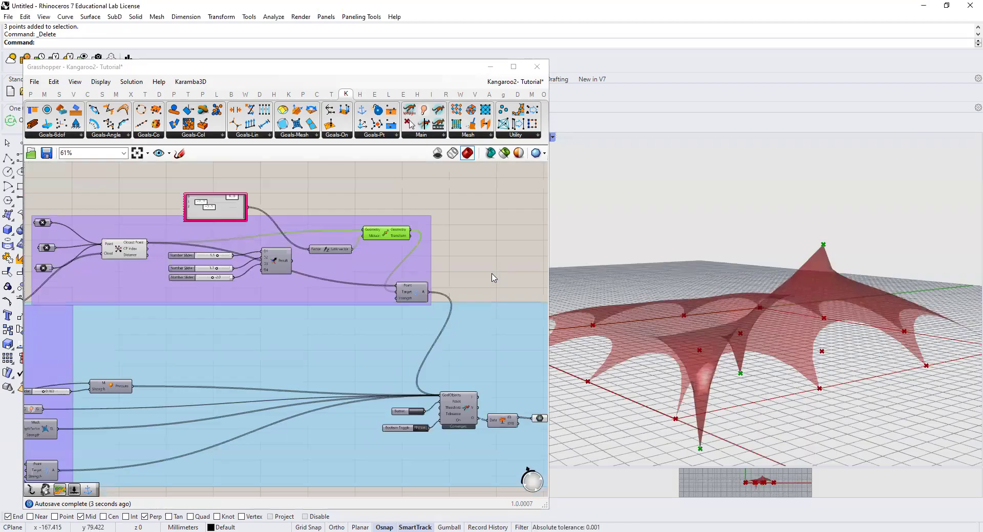
scroll(252, 276, "up", 2)
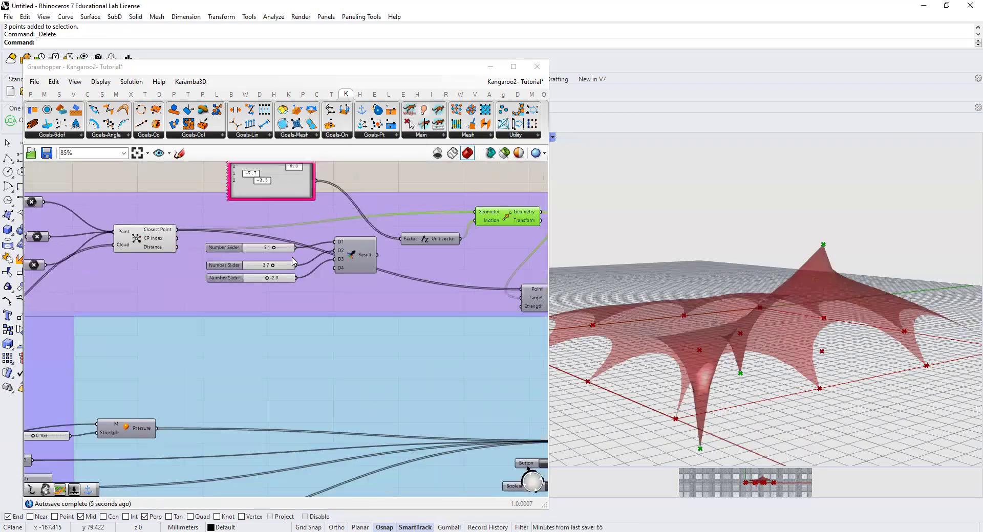
scroll(268, 262, "up", 3)
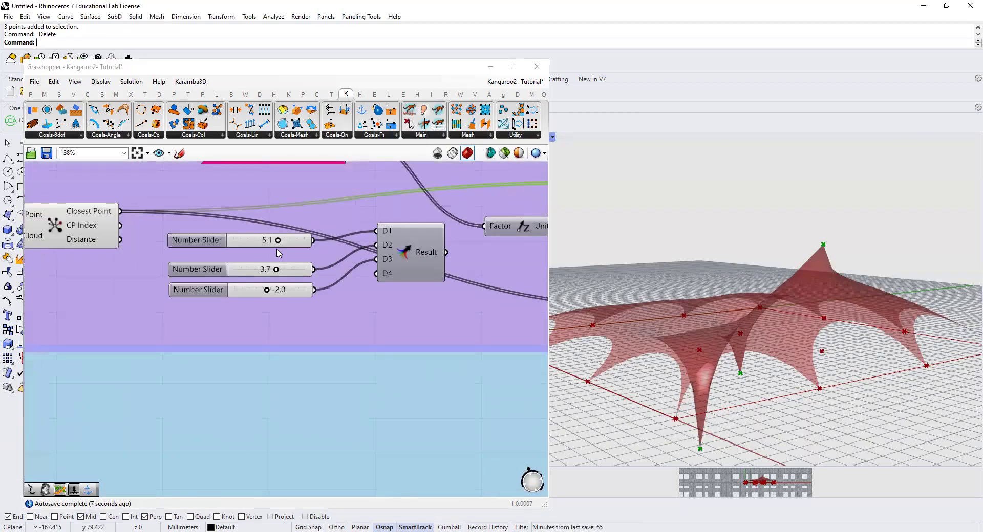
- Set the third merged number slider to 20.0, readjust the second one, and reset the solver to check the mesh
left_click_drag(277, 271, 314, 291)
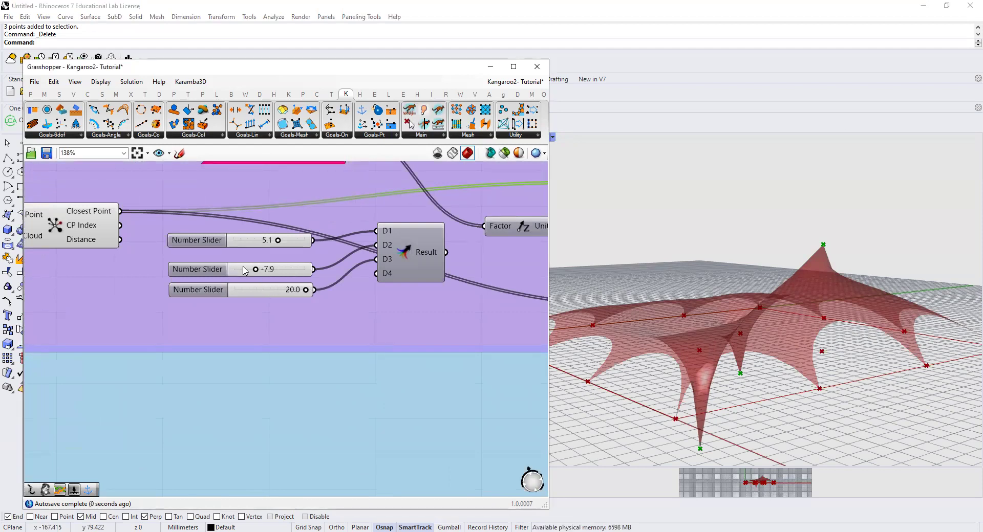
mouse_move(255, 269)
left_mouse_down()
mouse_move(318, 271)
mouse_move(265, 270)
left_mouse_up()
scroll(234, 235, "down", 5)
scroll(428, 381, "up", 2)
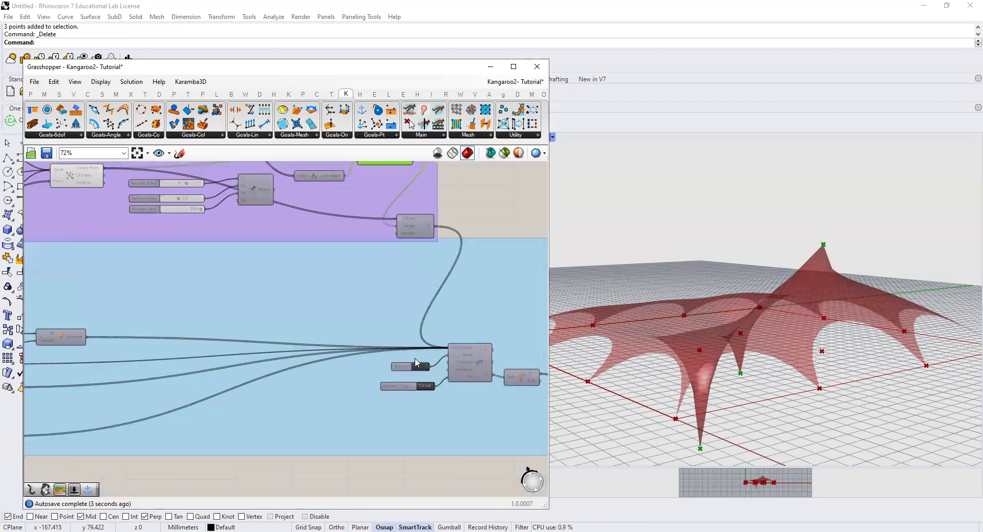
left_click(418, 367)
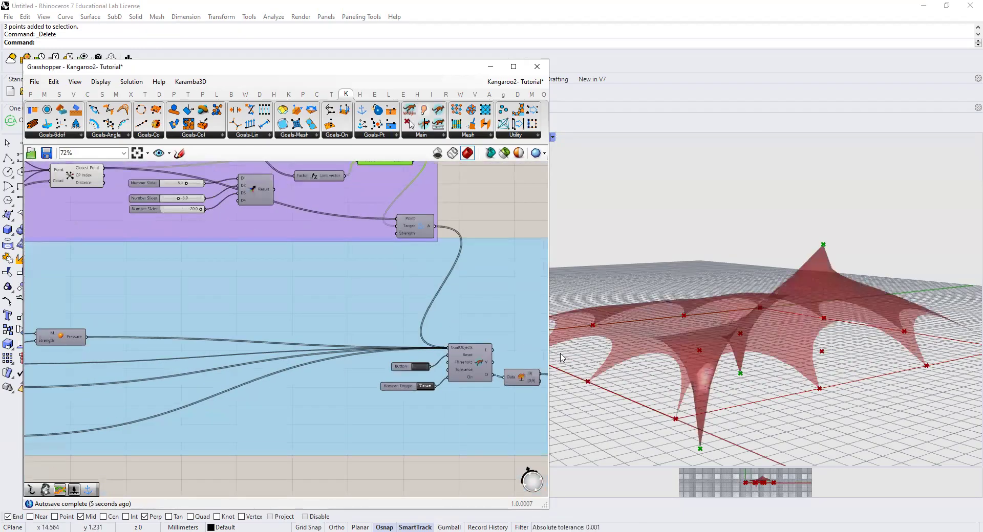
scroll(281, 240, "down", 2)
right_click_drag(734, 330, 752, 315)
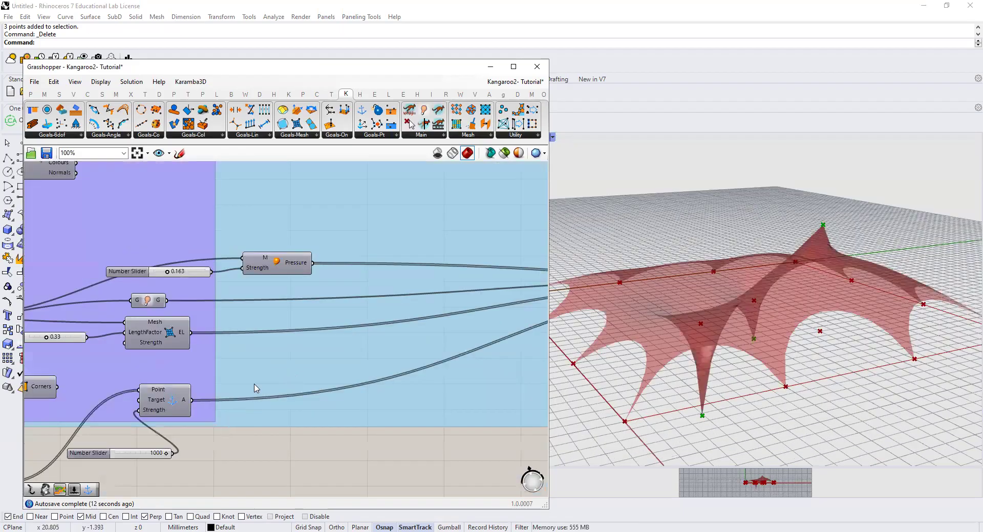
- Raise the Pressure goal's strength to 0.231, reset the solver, and inspect the inflated mesh from another angle
scroll(239, 407, "up", 2)
scroll(238, 407, "down", 2)
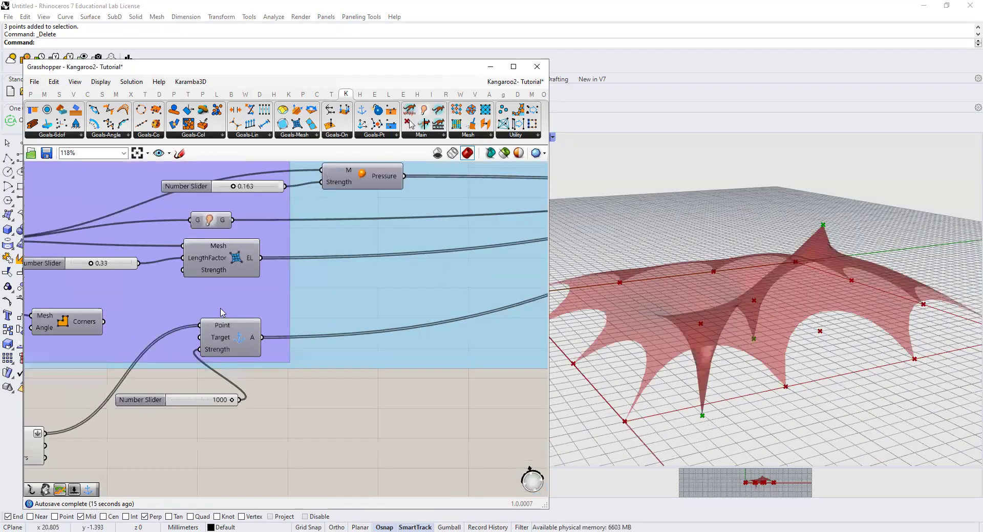
mouse_move(236, 188)
left_mouse_down()
mouse_move(246, 189)
mouse_move(237, 189)
left_mouse_up()
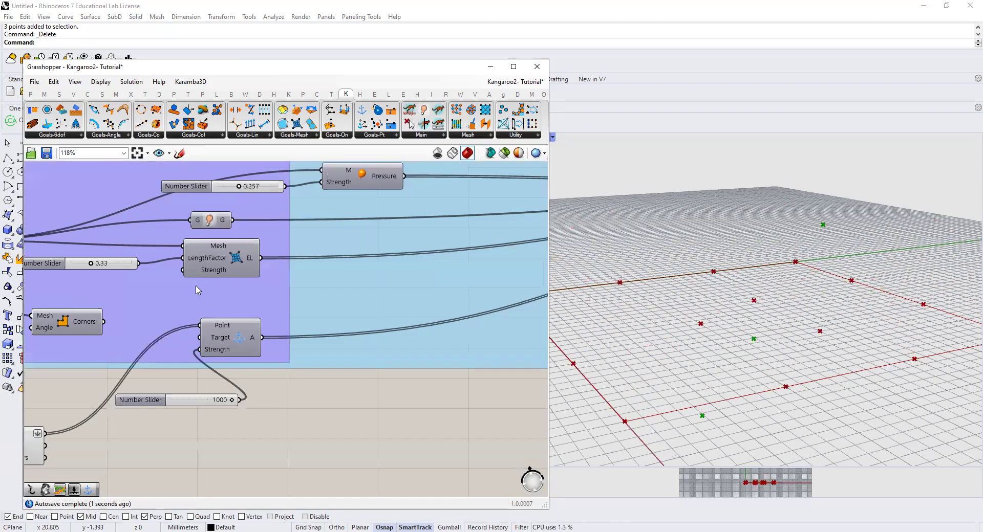
scroll(197, 286, "down", 6)
scroll(512, 259, "up", 5)
left_click(401, 270)
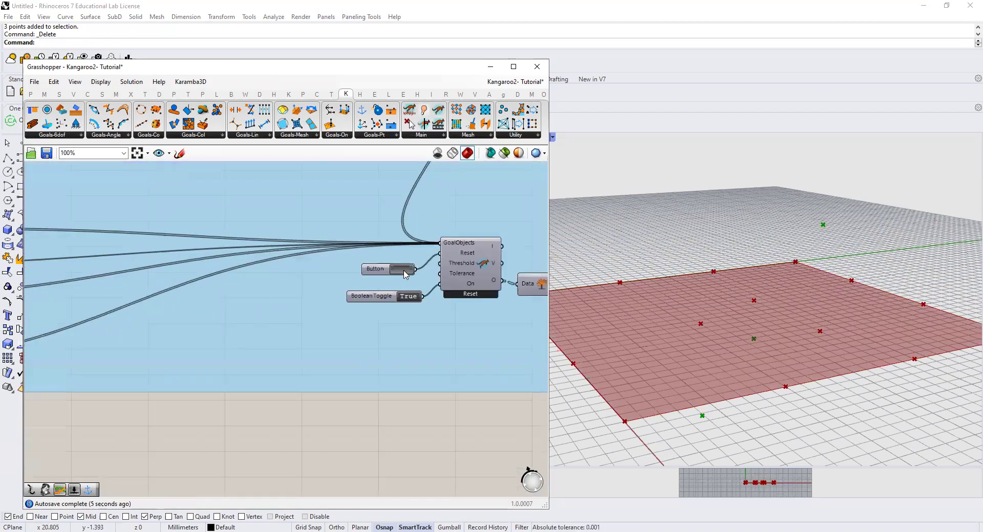
right_click_drag(814, 352, 517, 305)
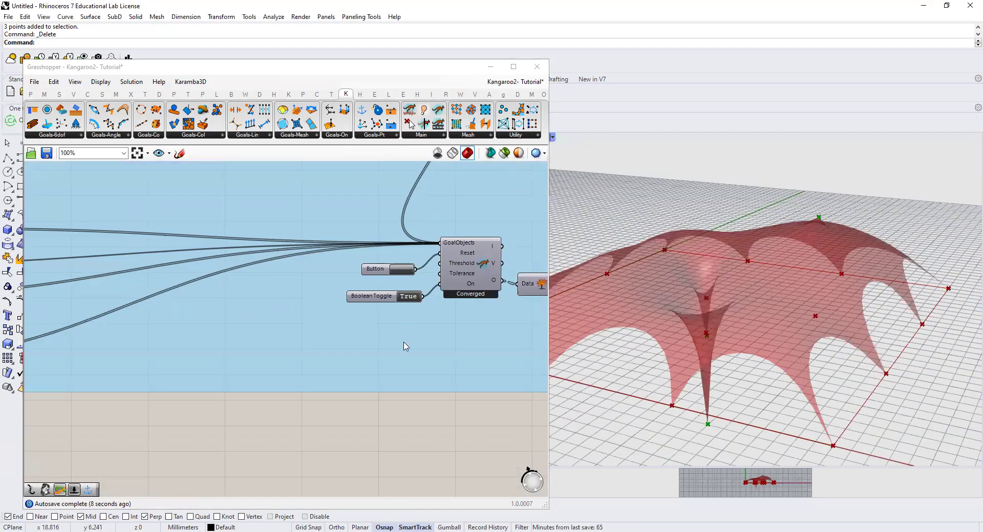
- Select the output component at the end of the definition to highlight the relaxed mesh, and review the Pressure goal
scroll(365, 243, "down", 3)
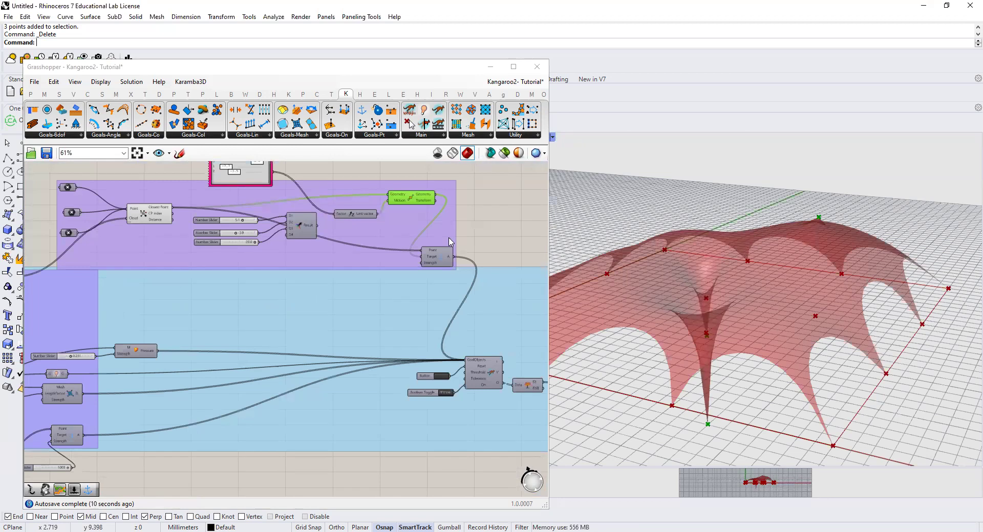
scroll(420, 233, "down", 2)
scroll(525, 351, "up", 2)
scroll(518, 344, "up", 1)
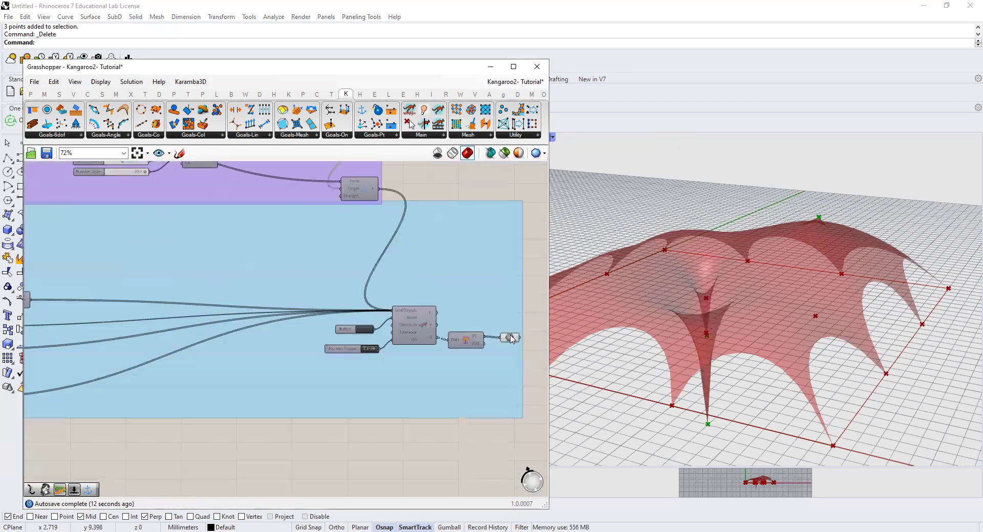
left_click(509, 338)
scroll(451, 333, "down", 2)
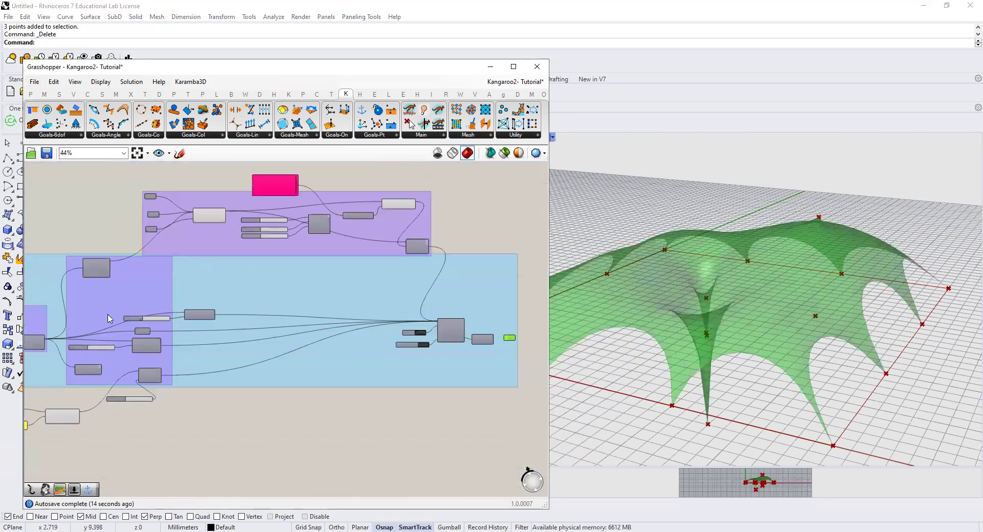
scroll(248, 316, "up", 3)
mouse_move(251, 315)
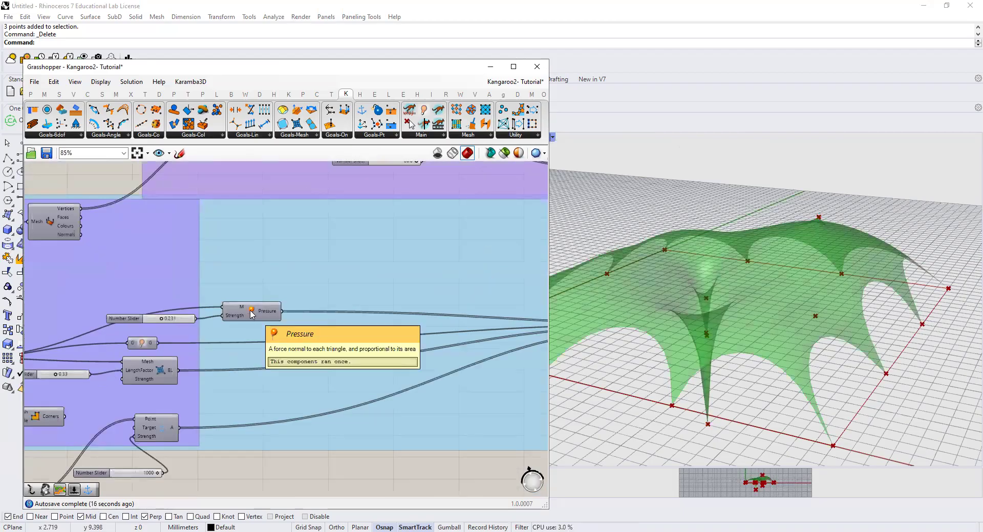